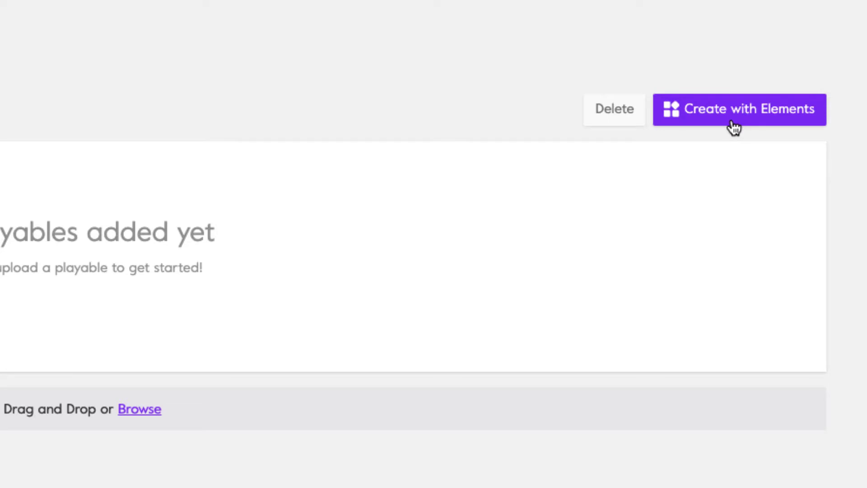
Step: Start a new playable with Elements and name the creative "Hopeless Heroes"
{"action": "left_click", "coordinate": [733, 125]}
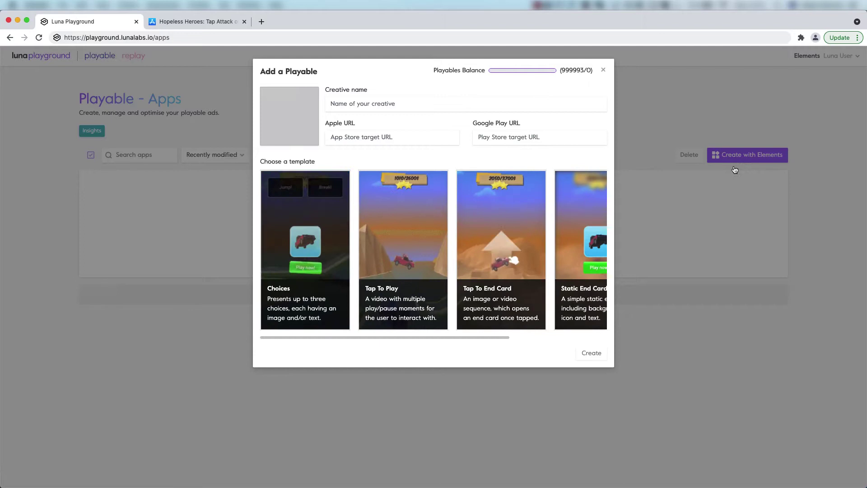
{"action": "mouse_move", "coordinate": [464, 337]}
{"action": "left_mouse_down"}
{"action": "mouse_move", "coordinate": [581, 338]}
{"action": "mouse_move", "coordinate": [453, 335]}
{"action": "left_mouse_up"}
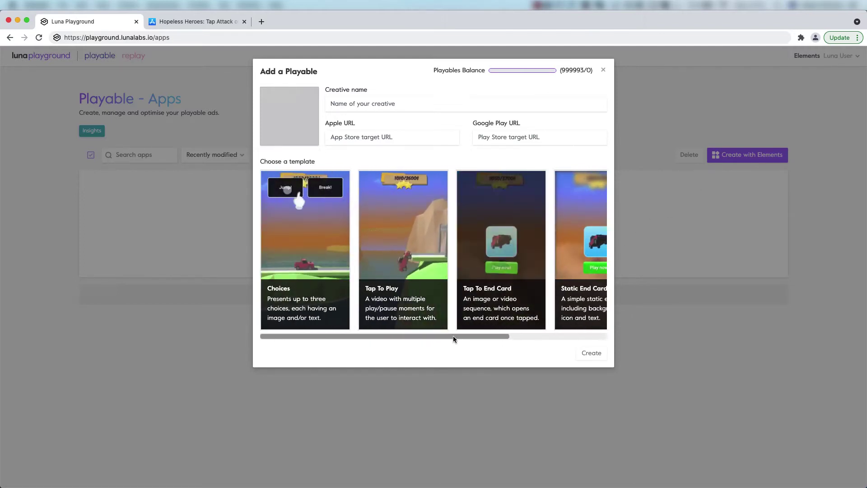
{"action": "left_click", "coordinate": [381, 105]}
{"action": "type", "text": "Ho"}
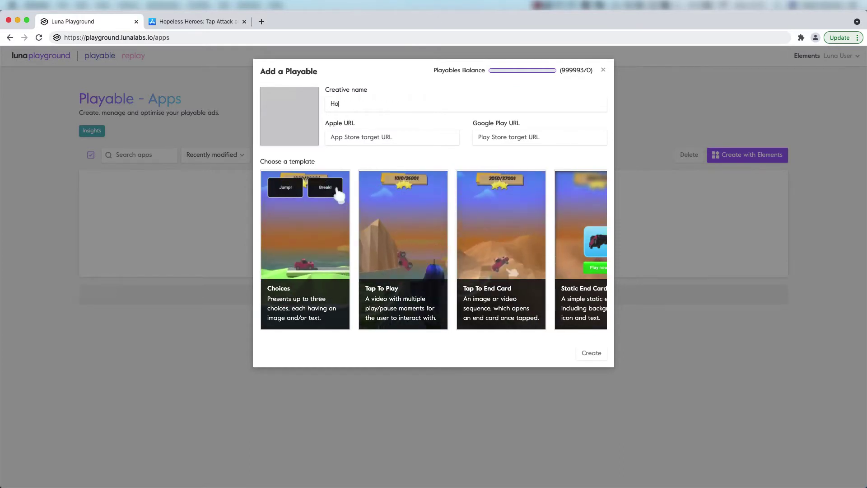
{"action": "type", "text": "peless Heroes"}
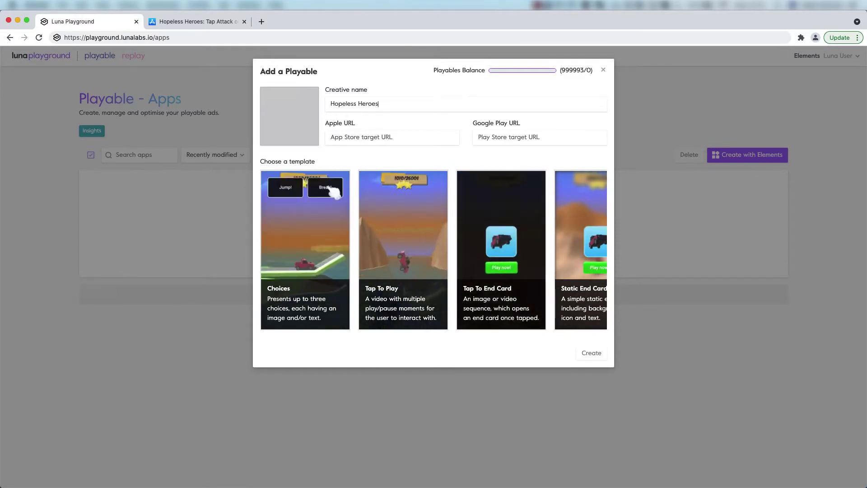
Step: Add app-icon.png as the creative's icon and fill in the Apple URL with the Hopeless Heroes: Tap Attack App Store link
{"action": "left_click", "coordinate": [311, 124]}
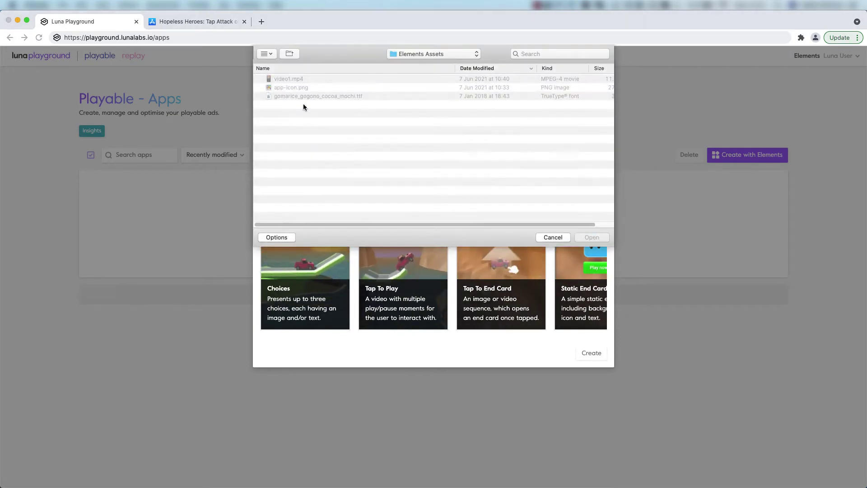
{"action": "key", "text": "Escape"}
{"action": "left_click", "coordinate": [199, 22]}
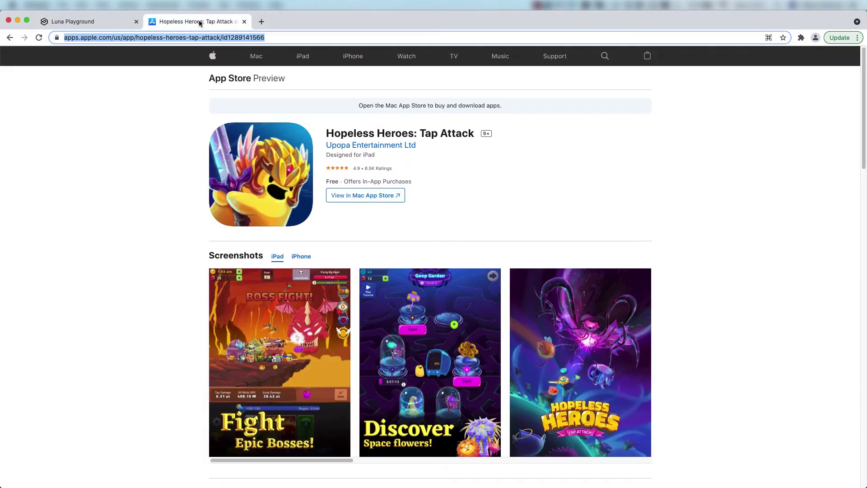
{"action": "left_click", "coordinate": [121, 23]}
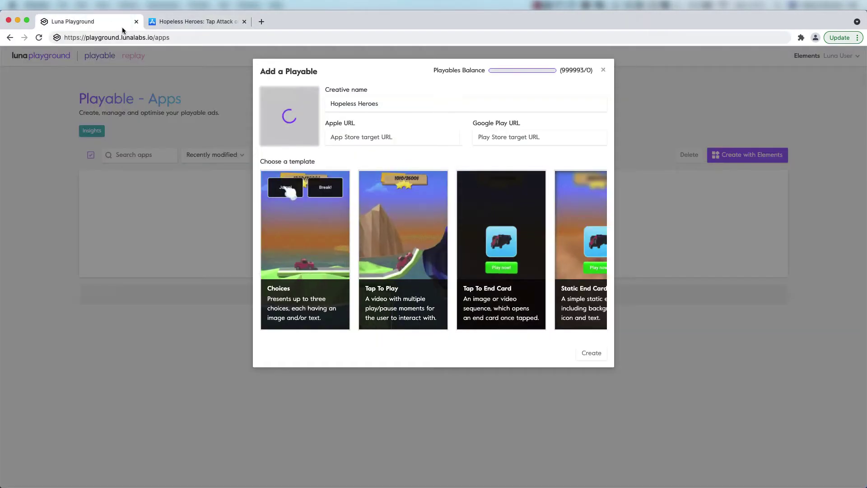
{"action": "left_click", "coordinate": [372, 137]}
{"action": "key", "text": "cmd+v"}
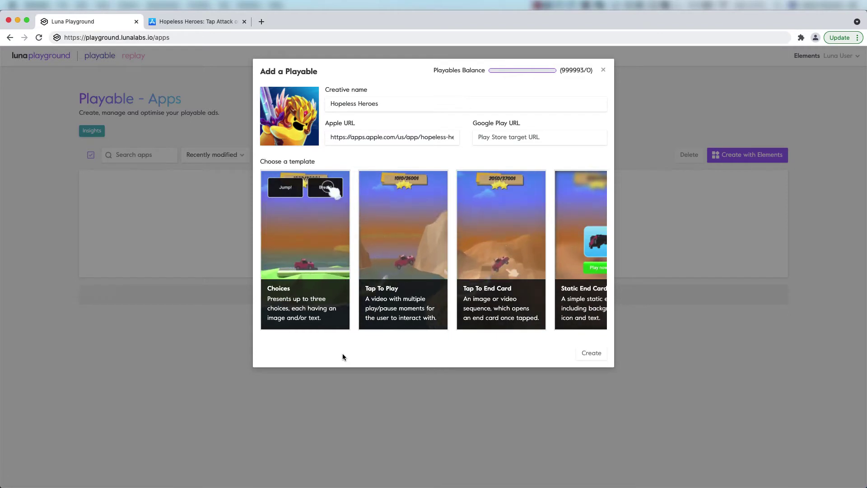
Step: Create the playable from the Tap To Play template and open its Default Version for editing
{"action": "left_click", "coordinate": [423, 264]}
{"action": "left_click", "coordinate": [594, 353]}
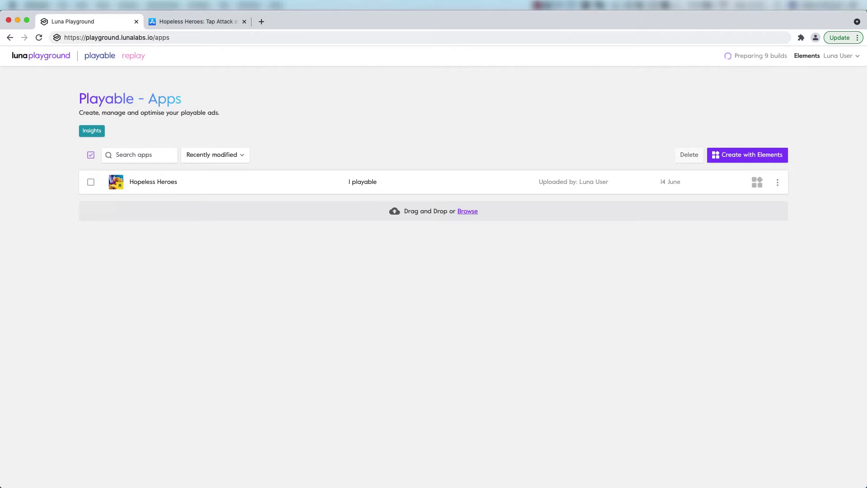
{"action": "left_click", "coordinate": [206, 173]}
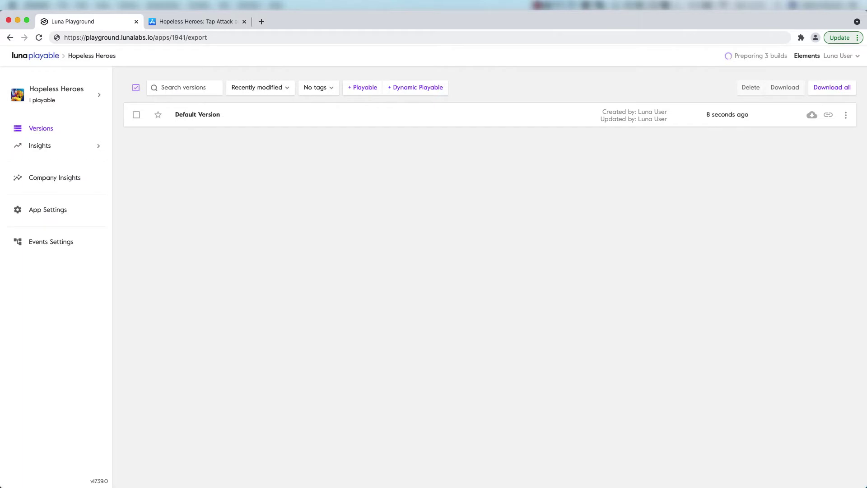
{"action": "left_click", "coordinate": [250, 118]}
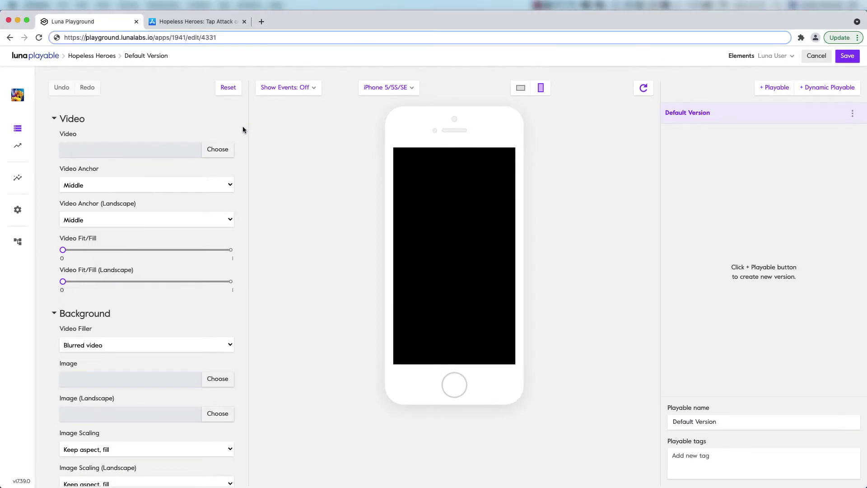
Step: Upload video1.mp4 as the playable's video, cropping off its lower part to a frame of about 886 × 1136
{"action": "scroll", "coordinate": [243, 126], "scroll_direction": "down", "scroll_amount": 3}
{"action": "mouse_move", "coordinate": [239, 131]}
{"action": "left_mouse_down"}
{"action": "mouse_move", "coordinate": [232, 237]}
{"action": "mouse_move", "coordinate": [236, 118]}
{"action": "left_mouse_up"}
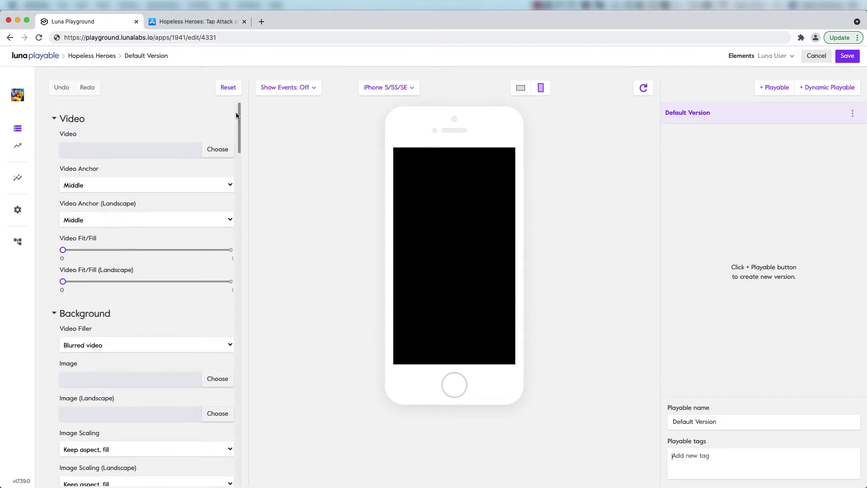
{"action": "left_click", "coordinate": [218, 149]}
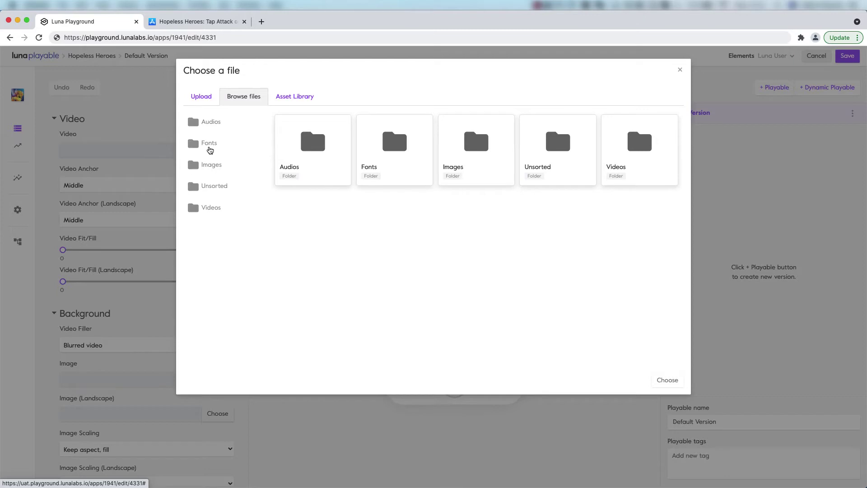
{"action": "left_click", "coordinate": [209, 98]}
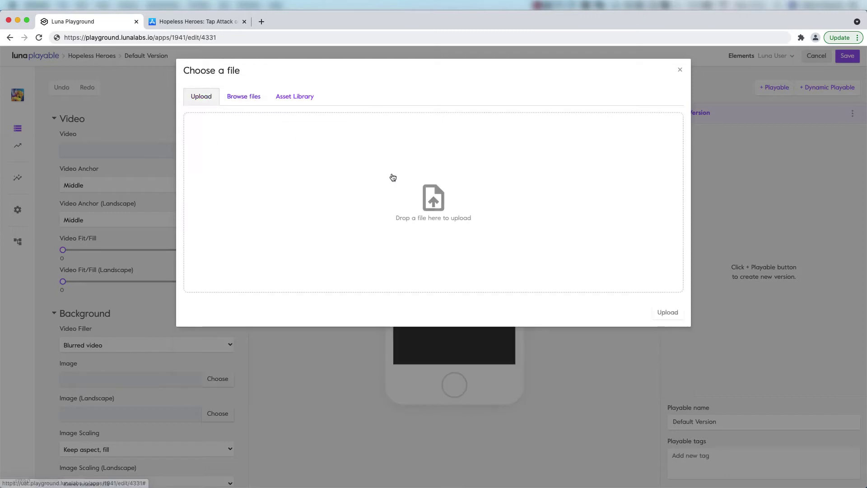
{"action": "left_click", "coordinate": [432, 189]}
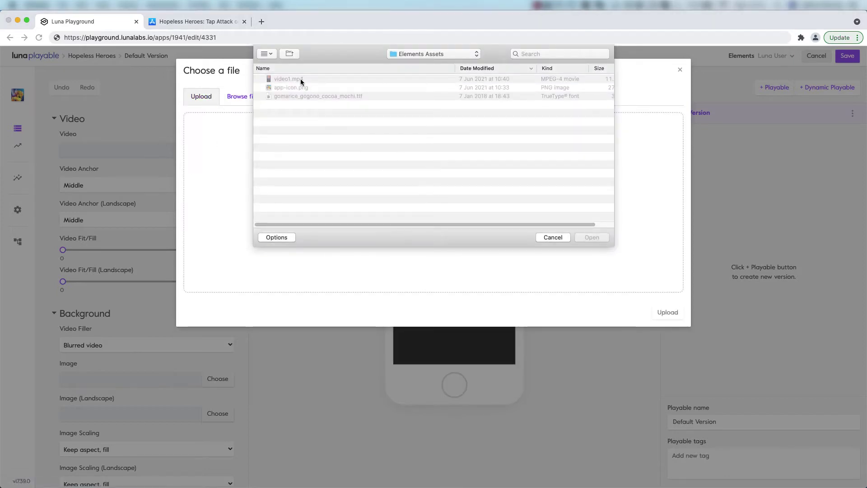
{"action": "left_click", "coordinate": [301, 81]}
{"action": "left_click", "coordinate": [583, 236]}
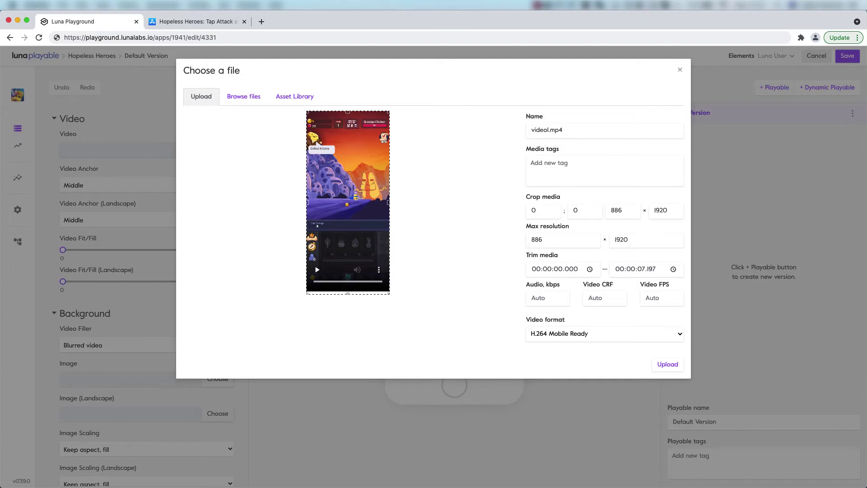
{"action": "left_click_drag", "start_coordinate": [349, 295], "coordinate": [351, 219]}
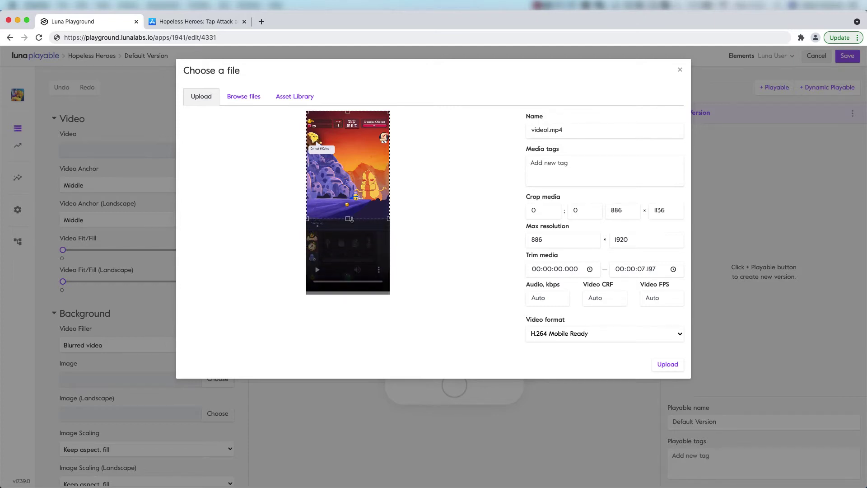
{"action": "left_click", "coordinate": [668, 365]}
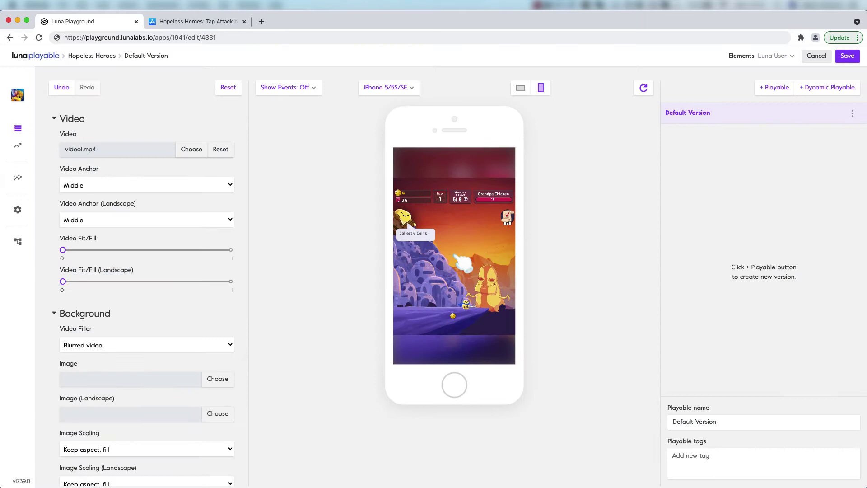
Step: Review the Video Filler options available for the background
{"action": "left_click", "coordinate": [215, 346]}
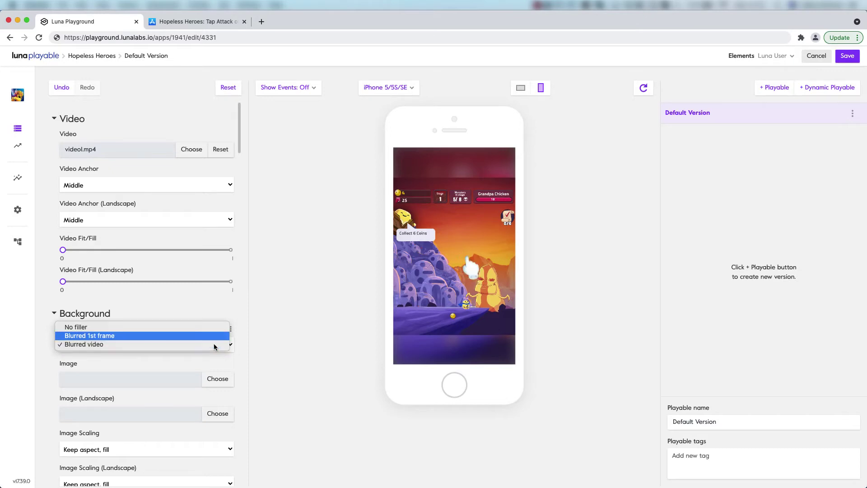
{"action": "left_click", "coordinate": [215, 346]}
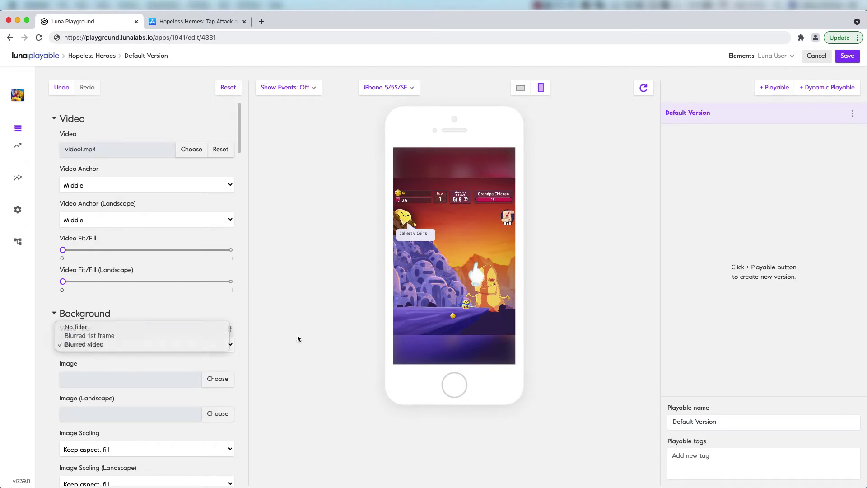
{"action": "mouse_move", "coordinate": [18, 335]}
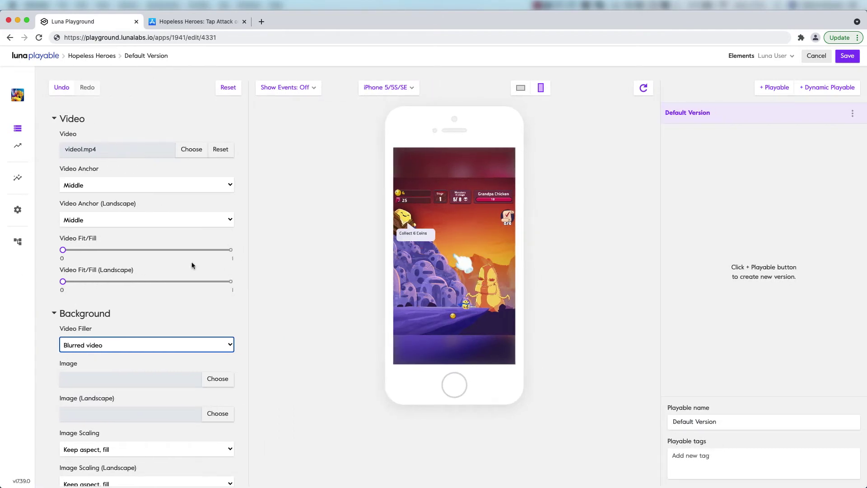
Step: Set the pause count to "2 pauses to end card" and play the preview past its first pause
{"action": "scroll", "coordinate": [192, 265], "scroll_direction": "down", "scroll_amount": 10}
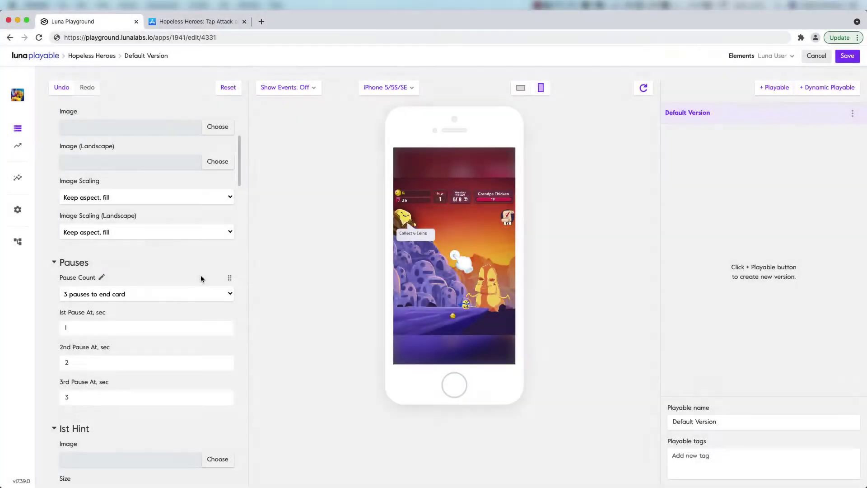
{"action": "left_click", "coordinate": [168, 294]}
{"action": "left_click", "coordinate": [169, 283]}
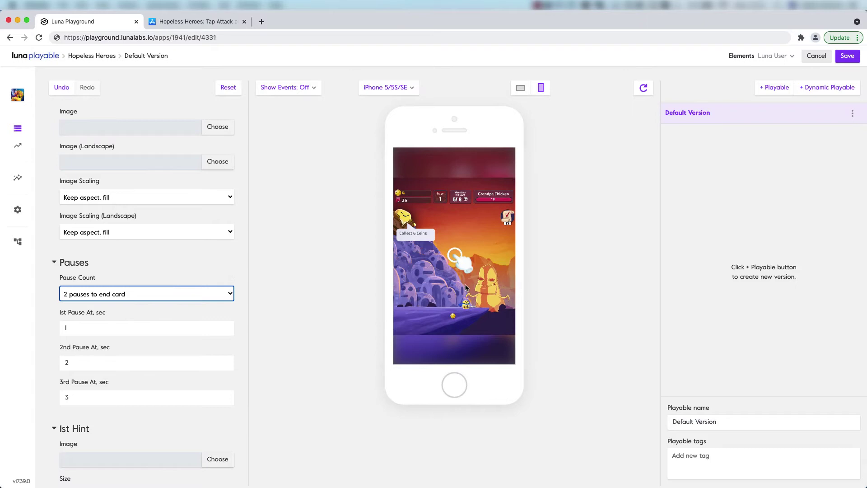
{"action": "left_click", "coordinate": [431, 288]}
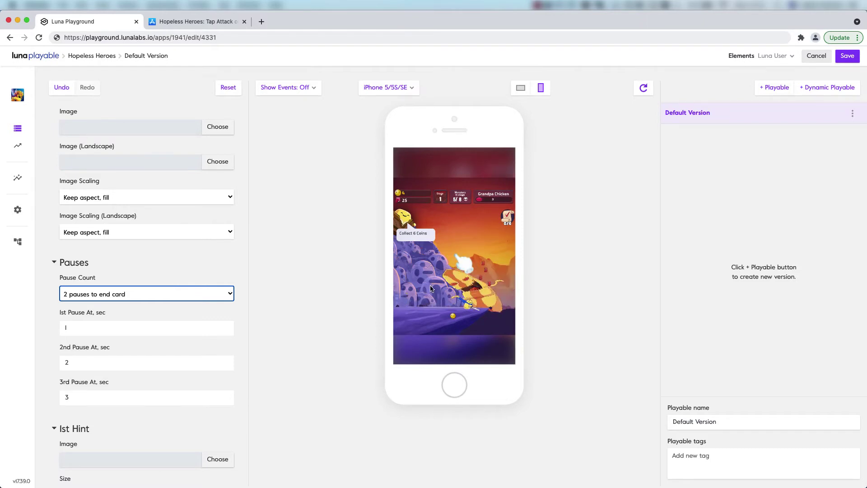
Step: Try the second pause at 6 seconds and play the preview to check its timing
{"action": "double_click", "coordinate": [67, 361]}
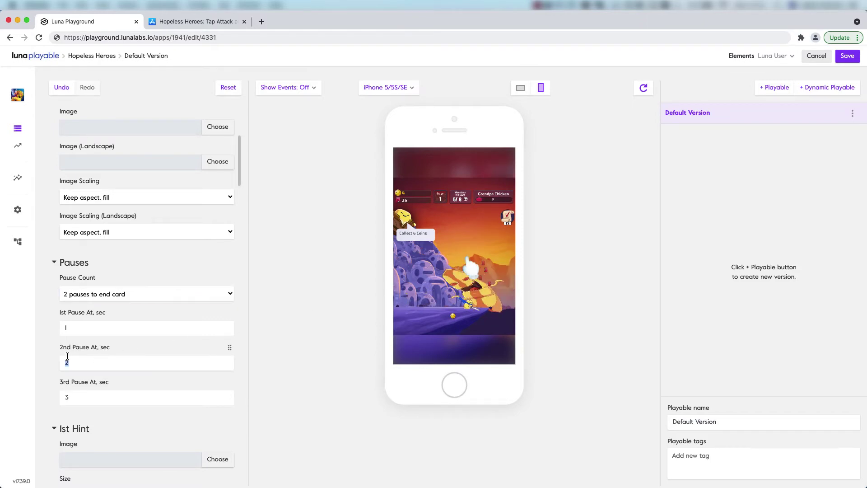
{"action": "type", "text": "6"}
{"action": "left_click", "coordinate": [351, 300]}
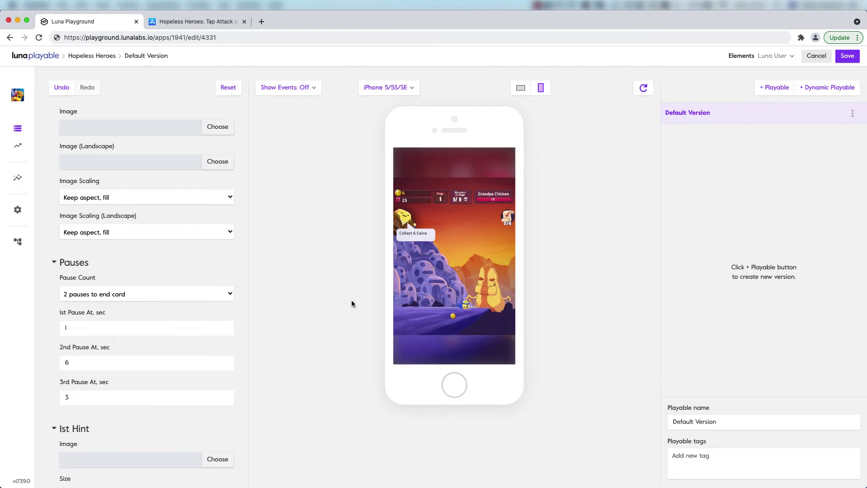
{"action": "left_click", "coordinate": [431, 287]}
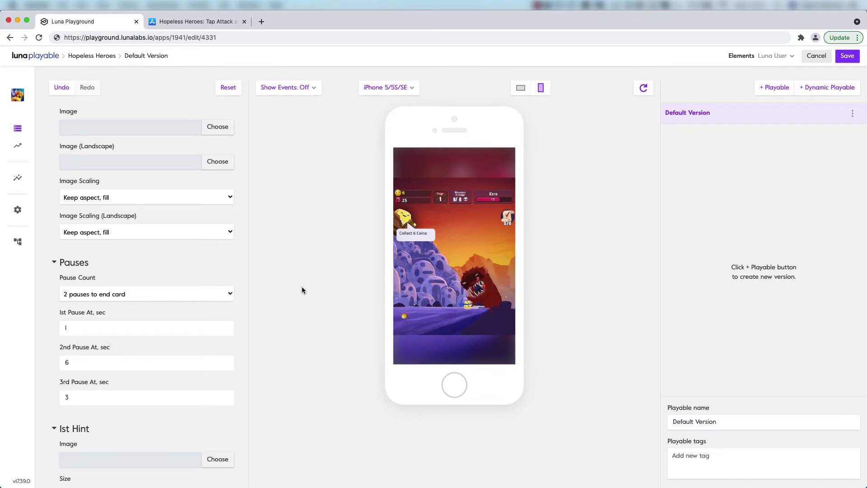
Step: Set the second pause to 4.5 seconds and play the preview through to the end card
{"action": "double_click", "coordinate": [131, 360]}
{"action": "type", "text": "4.5"}
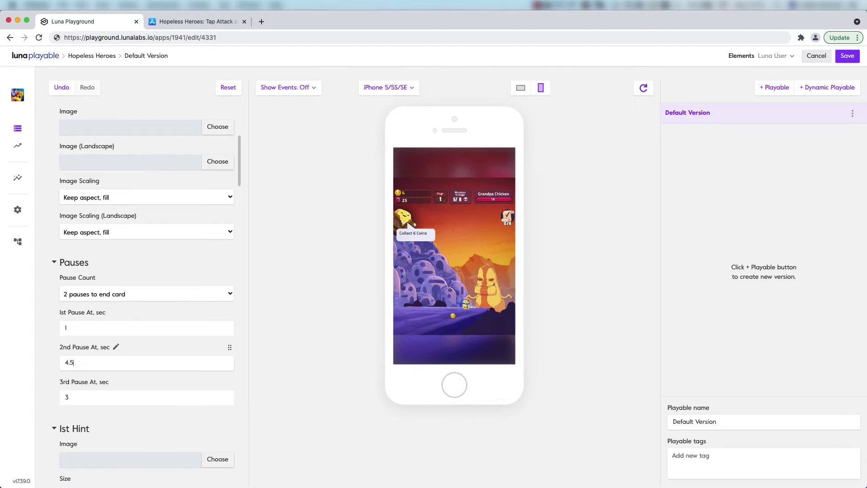
{"action": "left_click", "coordinate": [308, 327]}
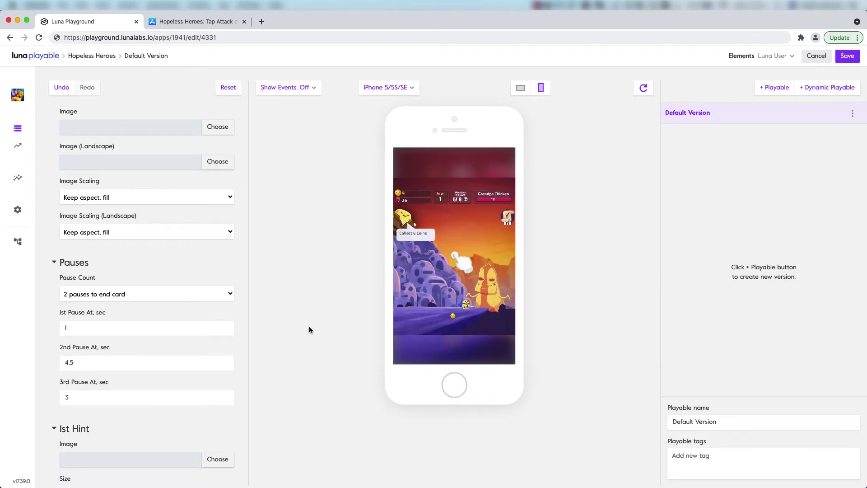
{"action": "left_click", "coordinate": [481, 293]}
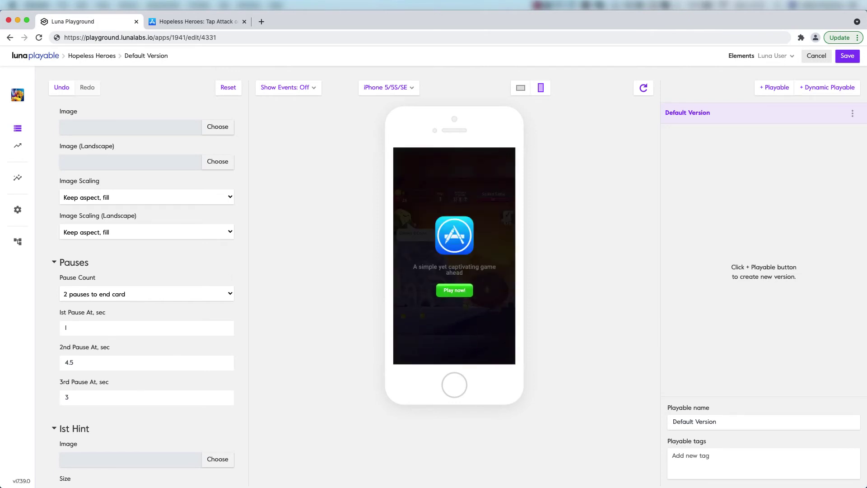
Step: Set the 1st Hint image to simple-tapping-hand.png from the Tap gestures in the Asset Library
{"action": "scroll", "coordinate": [114, 280], "scroll_direction": "down", "scroll_amount": 5}
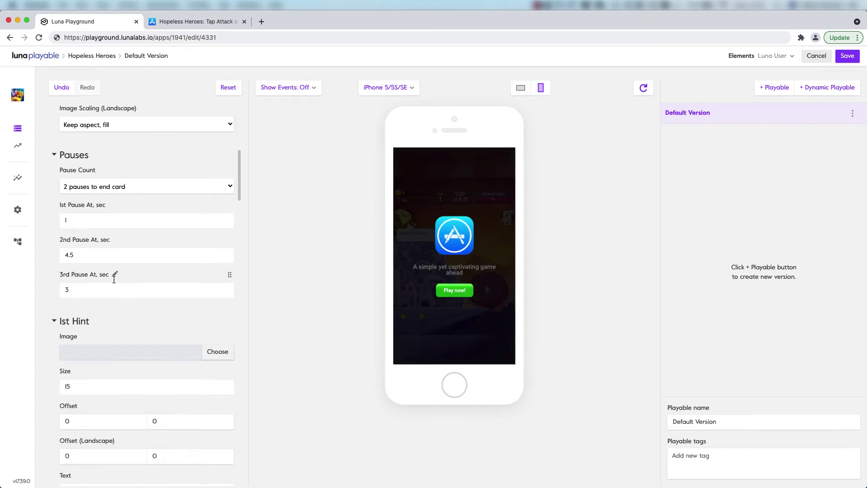
{"action": "scroll", "coordinate": [114, 280], "scroll_direction": "down", "scroll_amount": 1}
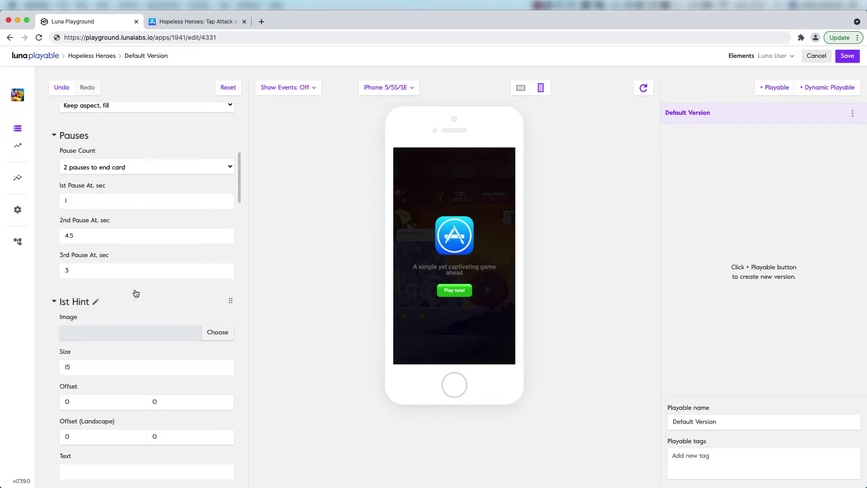
{"action": "left_click", "coordinate": [219, 332]}
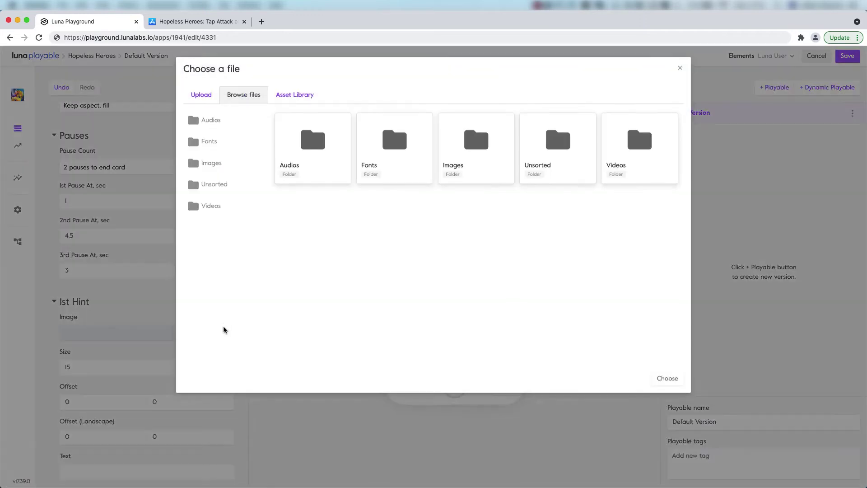
{"action": "left_click", "coordinate": [294, 98]}
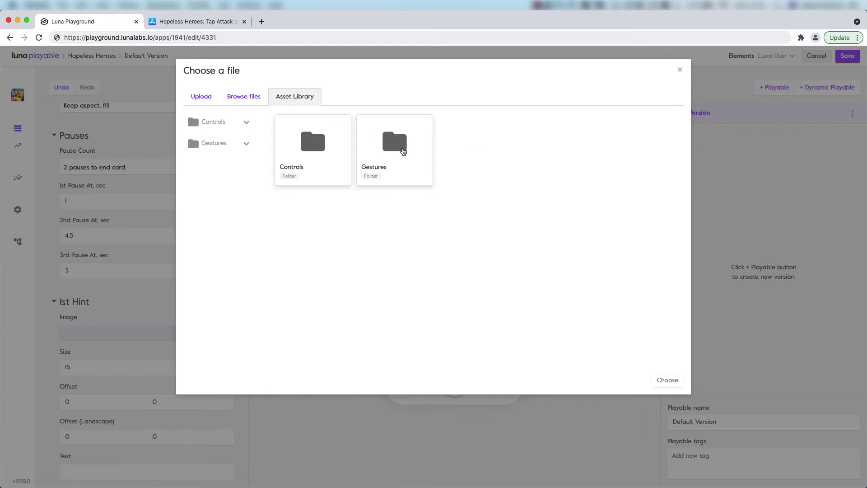
{"action": "left_click", "coordinate": [402, 149]}
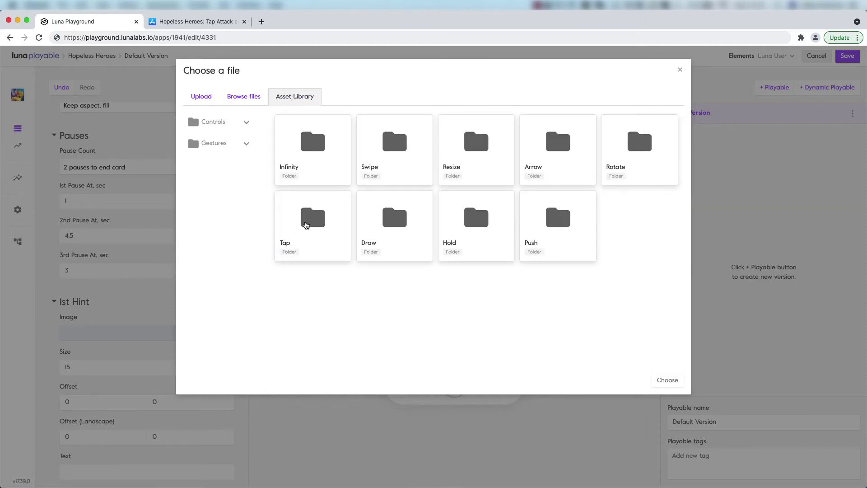
{"action": "left_click", "coordinate": [306, 225]}
{"action": "scroll", "coordinate": [428, 229], "scroll_direction": "down", "scroll_amount": 5}
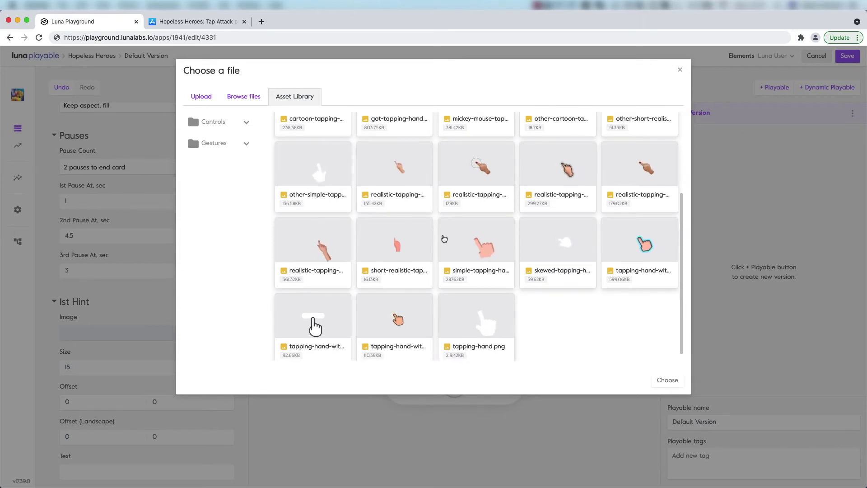
{"action": "left_click", "coordinate": [468, 252]}
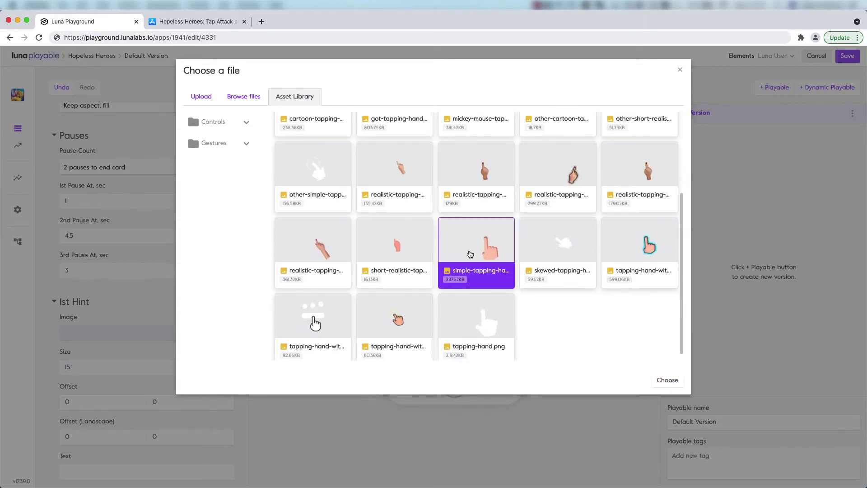
{"action": "left_click", "coordinate": [667, 380]}
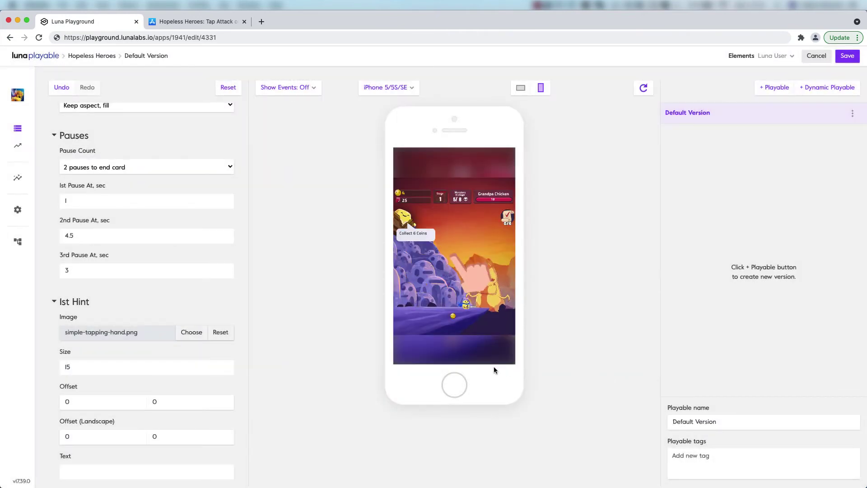
Step: Set the 1st Hint's size to 8 and its portrait offset to 0.25 and -0.2
{"action": "double_click", "coordinate": [99, 363]}
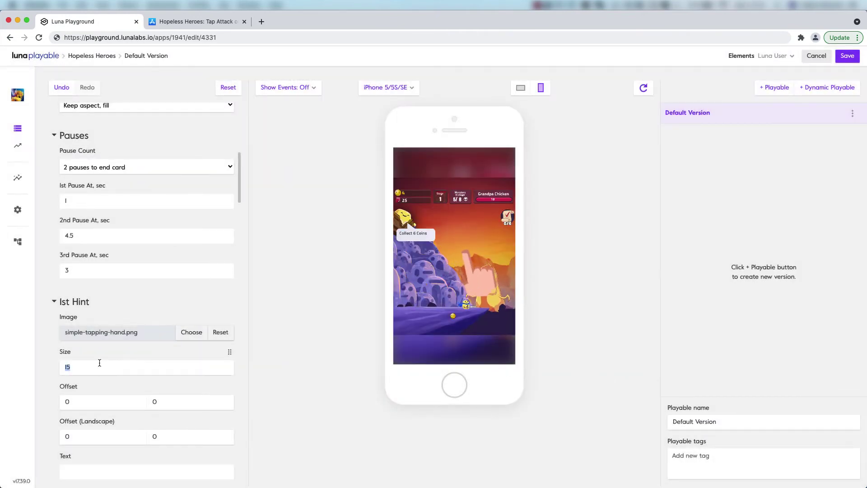
{"action": "type", "text": "8"}
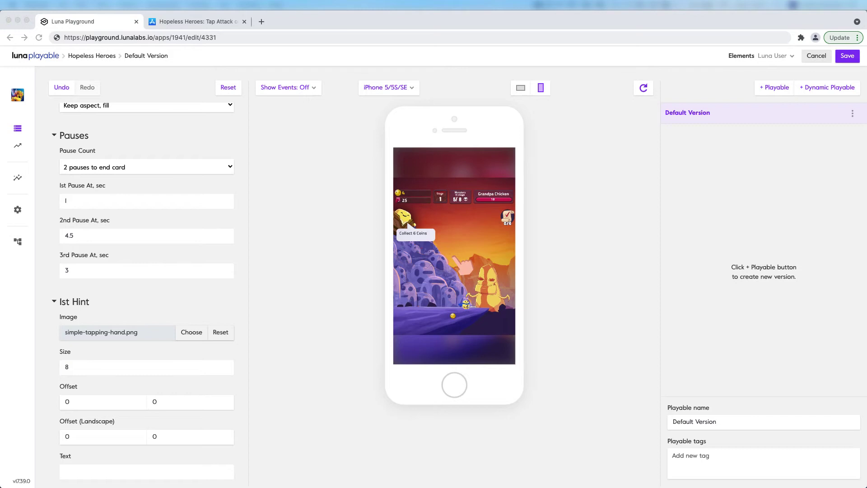
{"action": "left_click", "coordinate": [84, 401]}
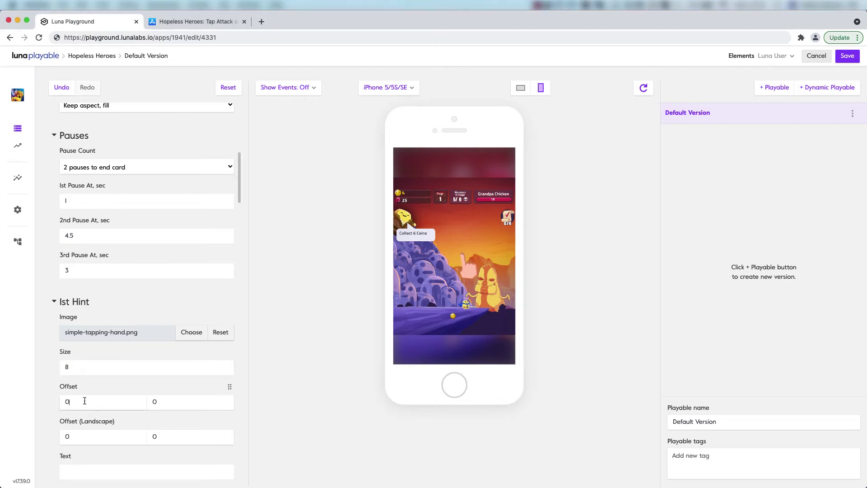
{"action": "type", "text": ".25"}
{"action": "key", "text": "Tab"}
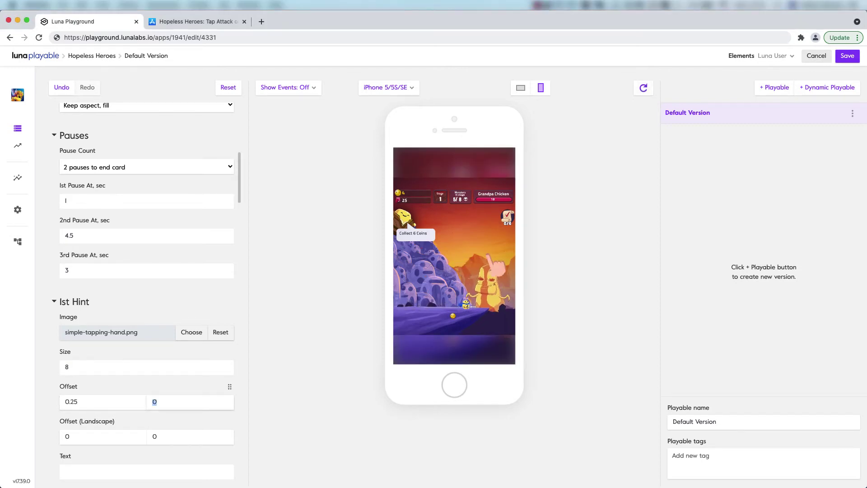
{"action": "type", "text": "-0.2"}
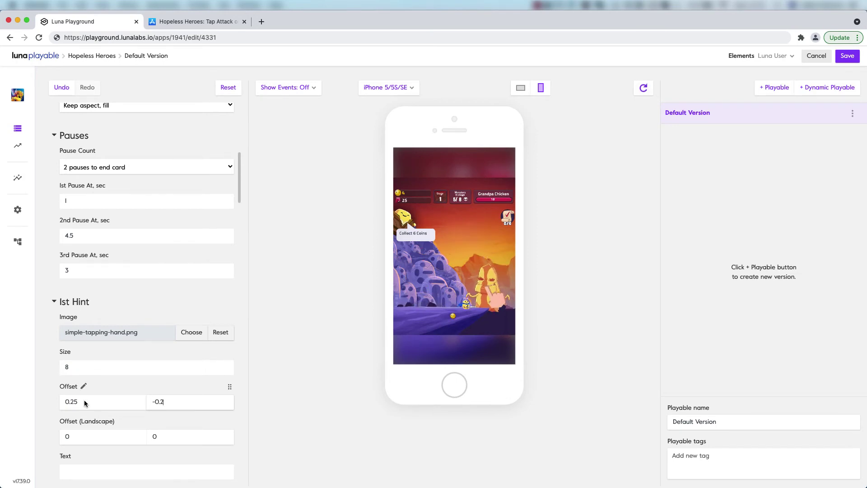
Step: Add the text "GO GET HIM" to the 1st Hint and reduce its portrait vertical text offset to about -2
{"action": "scroll", "coordinate": [84, 400], "scroll_direction": "down", "scroll_amount": 3}
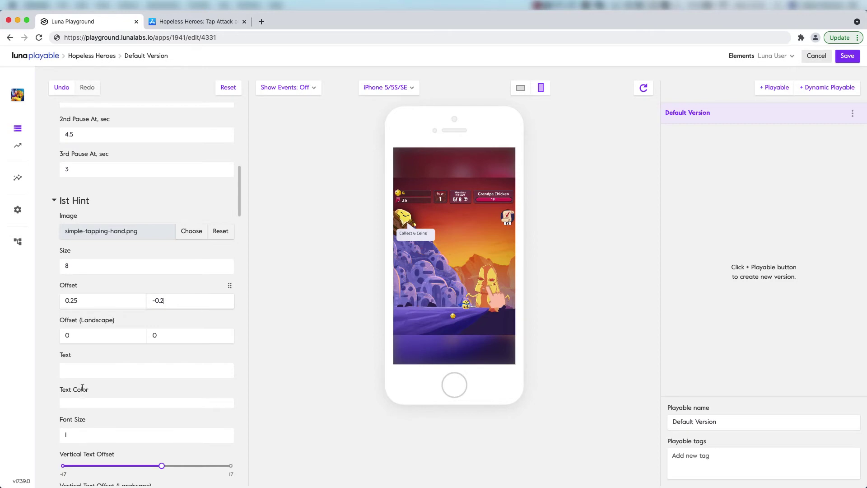
{"action": "left_click", "coordinate": [79, 370]}
{"action": "type", "text": "GO GET HIM"}
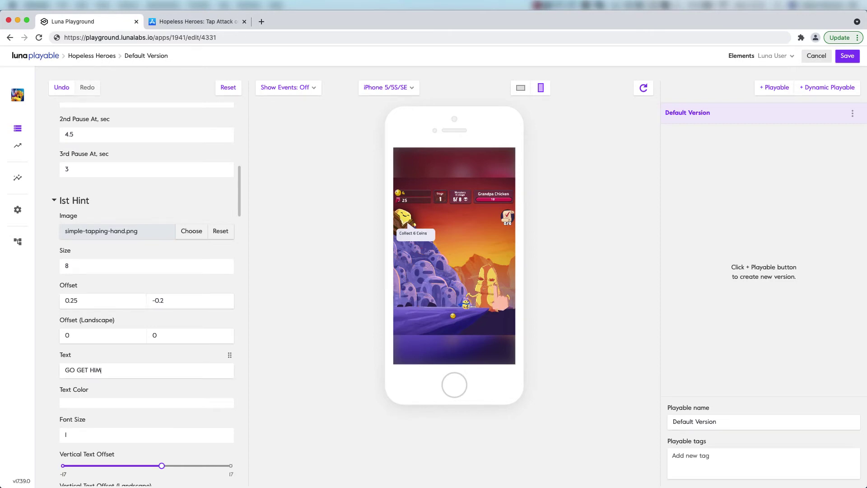
{"action": "scroll", "coordinate": [162, 436], "scroll_direction": "down", "scroll_amount": 1}
{"action": "left_click_drag", "start_coordinate": [161, 436], "coordinate": [136, 441]}
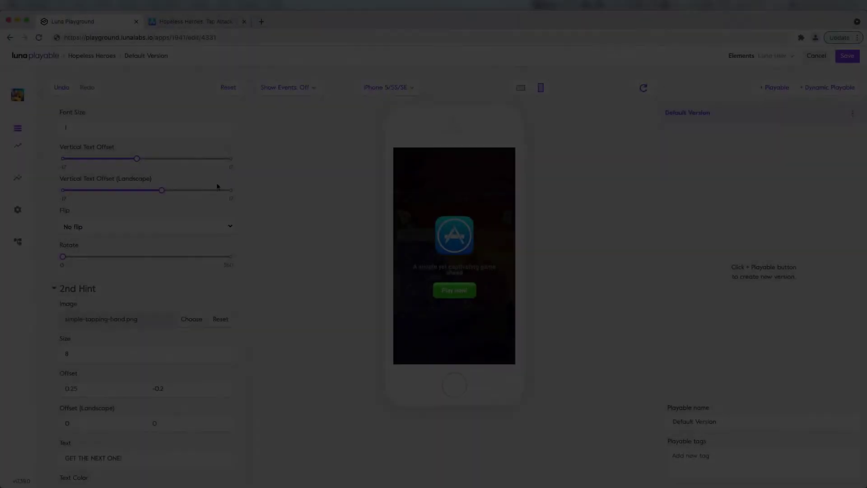
Step: Upload gomarice_gogono_cocoa_mochi.ttf as the playable's default font
{"action": "scroll", "coordinate": [161, 194], "scroll_direction": "down", "scroll_amount": 5}
{"action": "scroll", "coordinate": [161, 193], "scroll_direction": "down", "scroll_amount": 15}
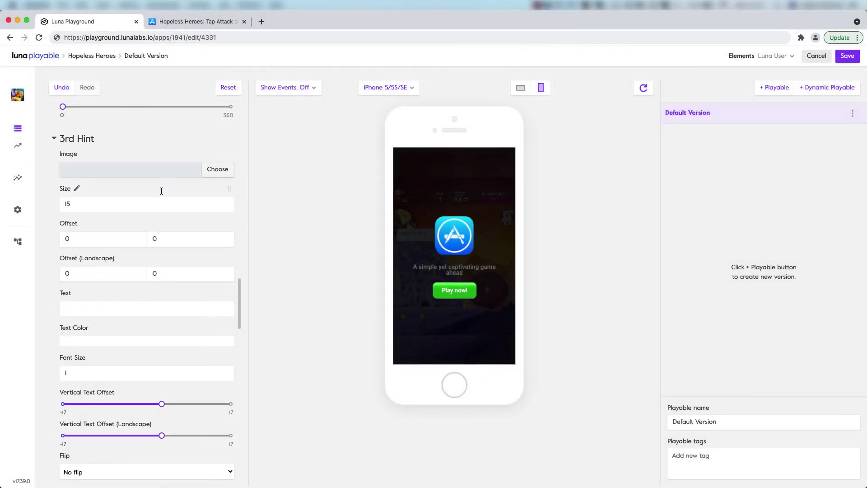
{"action": "scroll", "coordinate": [162, 195], "scroll_direction": "down", "scroll_amount": 15}
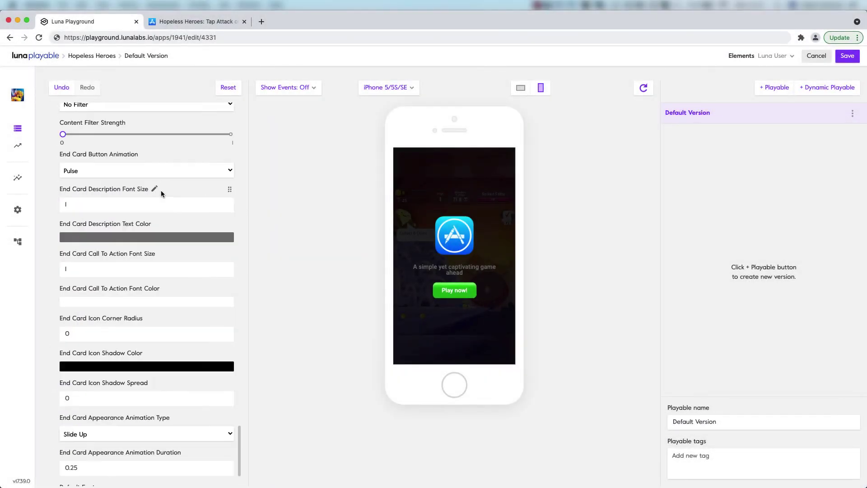
{"action": "left_click", "coordinate": [220, 428]}
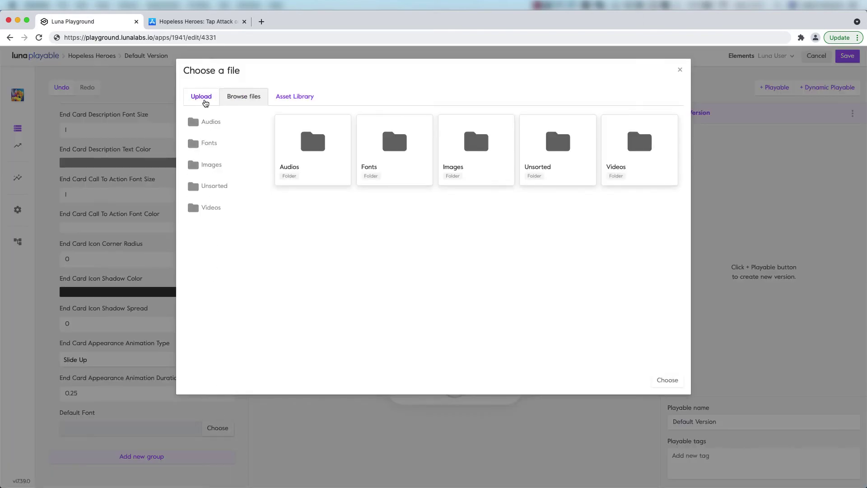
{"action": "left_click", "coordinate": [205, 103]}
{"action": "left_click", "coordinate": [435, 195]}
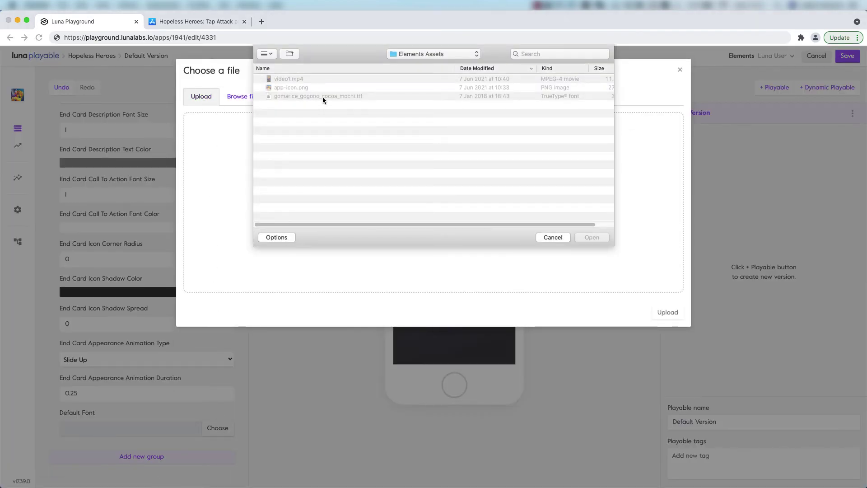
{"action": "double_click", "coordinate": [323, 96]}
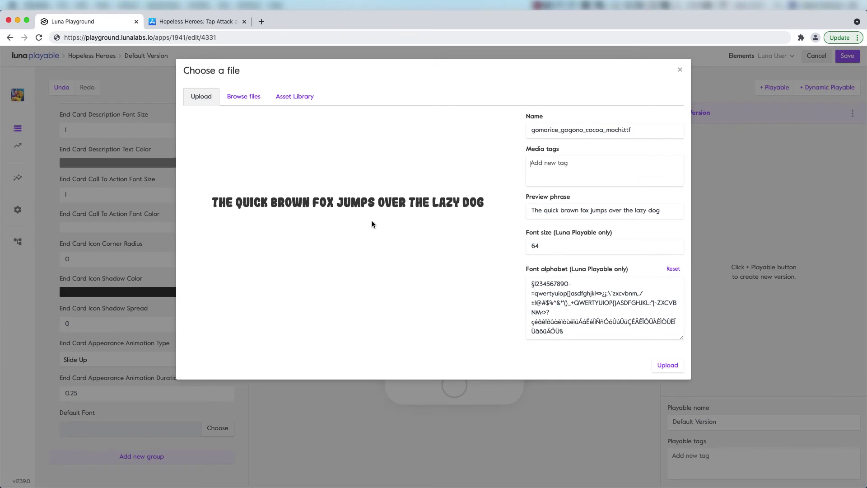
{"action": "left_click", "coordinate": [667, 365]}
Step: Upload app-icon.png as the End Card icon
{"action": "scroll", "coordinate": [157, 261], "scroll_direction": "up", "scroll_amount": 10}
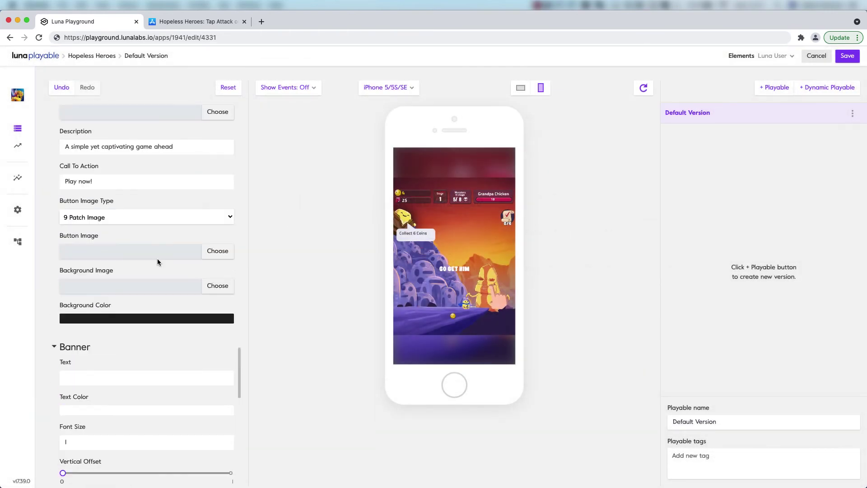
{"action": "scroll", "coordinate": [157, 261], "scroll_direction": "up", "scroll_amount": 5}
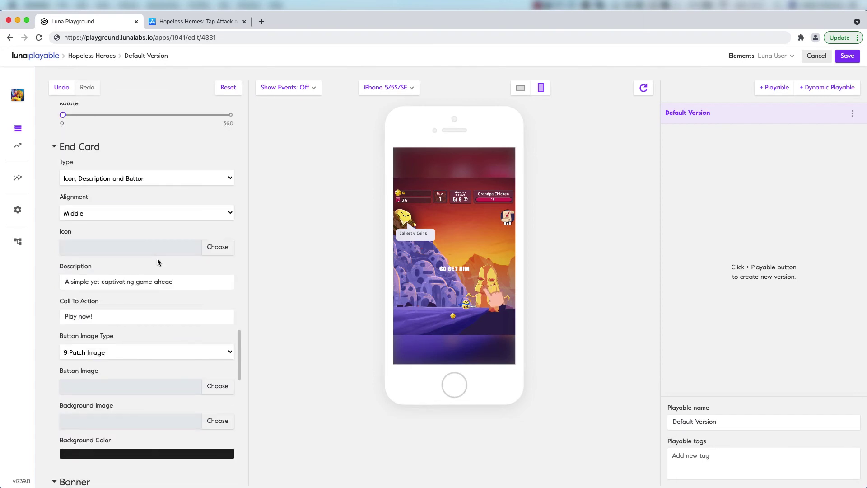
{"action": "scroll", "coordinate": [157, 260], "scroll_direction": "up", "scroll_amount": 1}
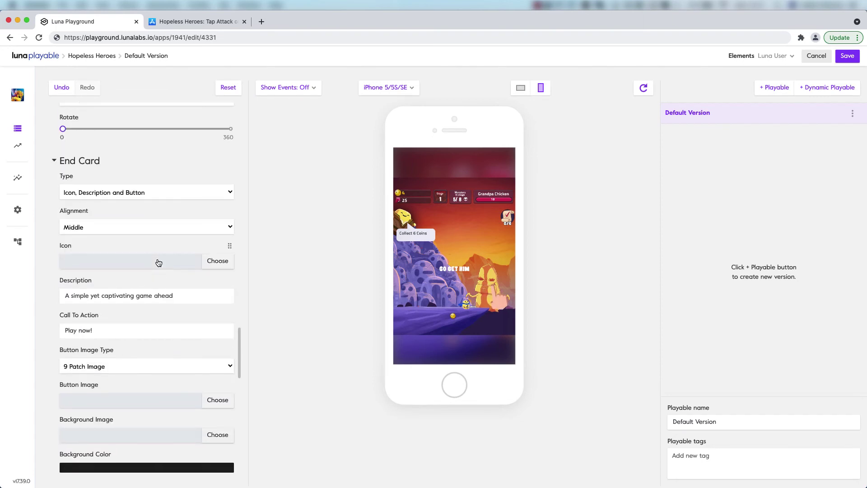
{"action": "left_click", "coordinate": [217, 262]}
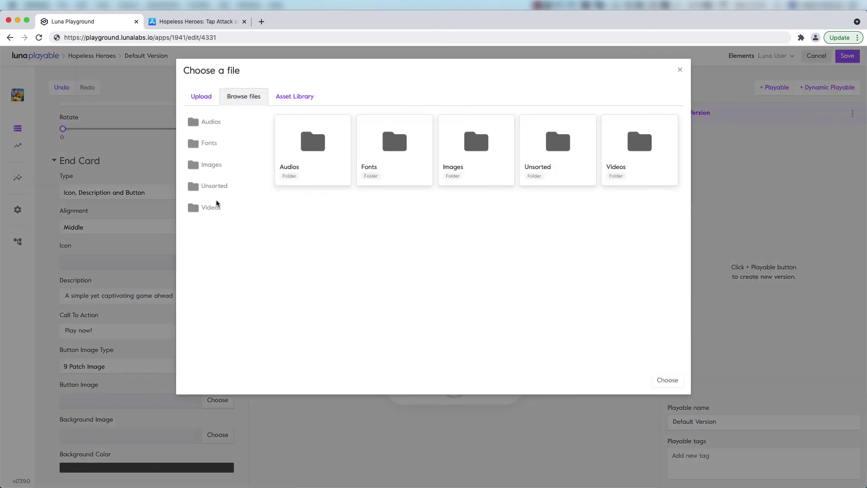
{"action": "left_click", "coordinate": [215, 100]}
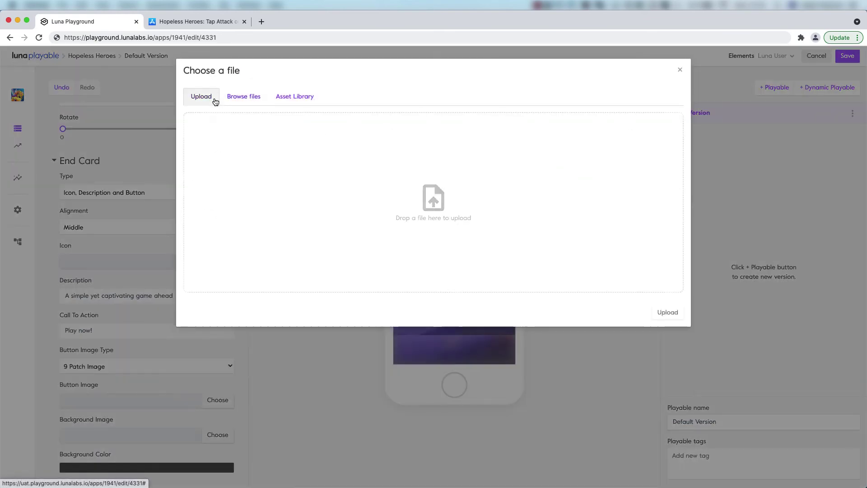
{"action": "left_click", "coordinate": [432, 201]}
{"action": "double_click", "coordinate": [287, 88]}
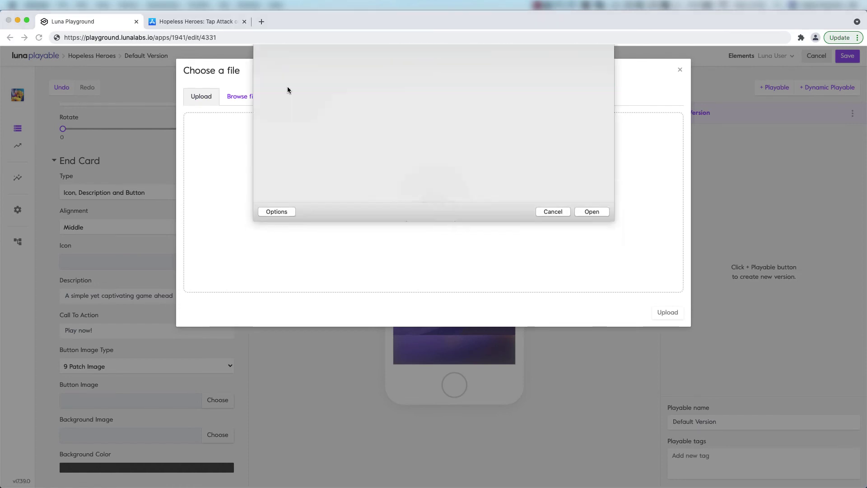
{"action": "left_click", "coordinate": [664, 314]}
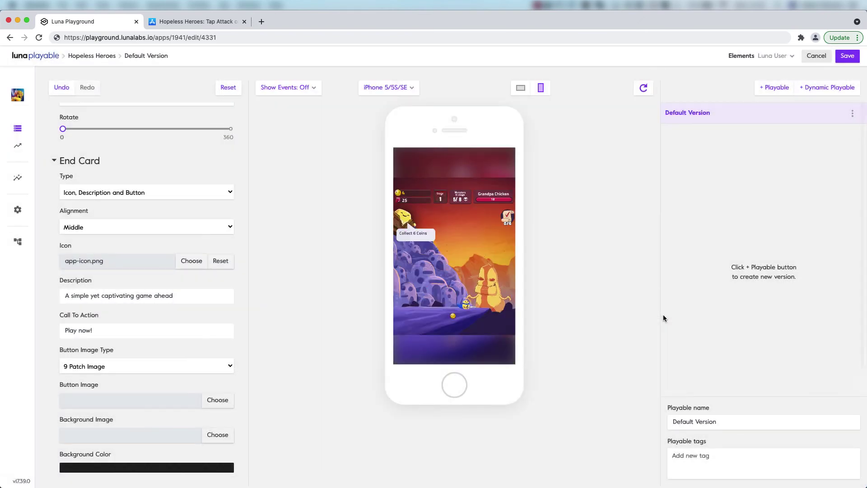
Step: Replace the End Card description with "Recruit more Blobs!"
{"action": "scroll", "coordinate": [189, 297], "scroll_direction": "down", "scroll_amount": 1}
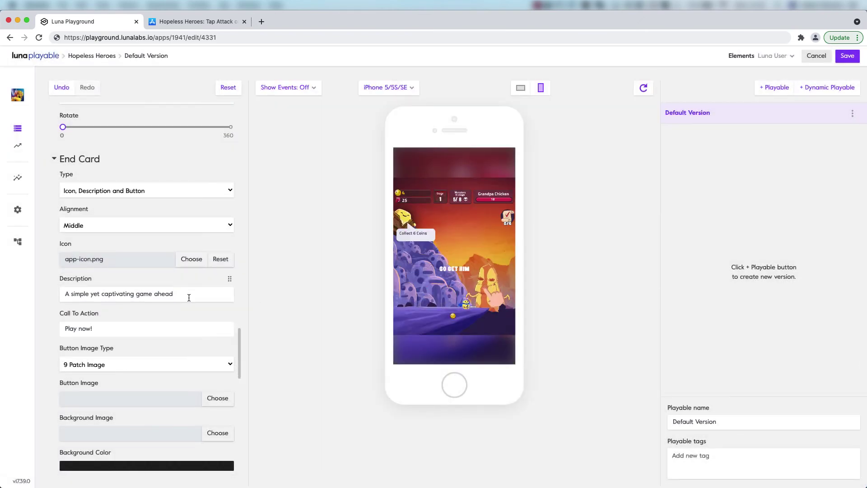
{"action": "left_click", "coordinate": [188, 297]}
{"action": "type", "text": "Recui"}
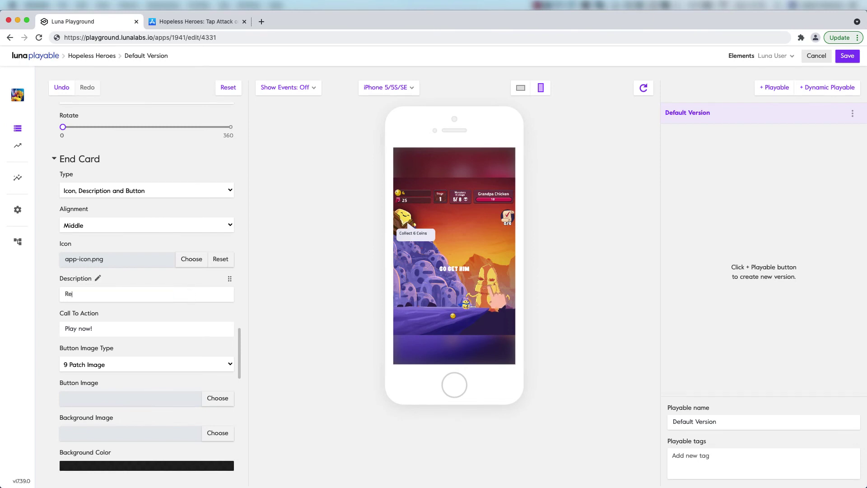
{"action": "key", "text": "BackSpace"}
{"action": "key", "text": "BackSpace"}
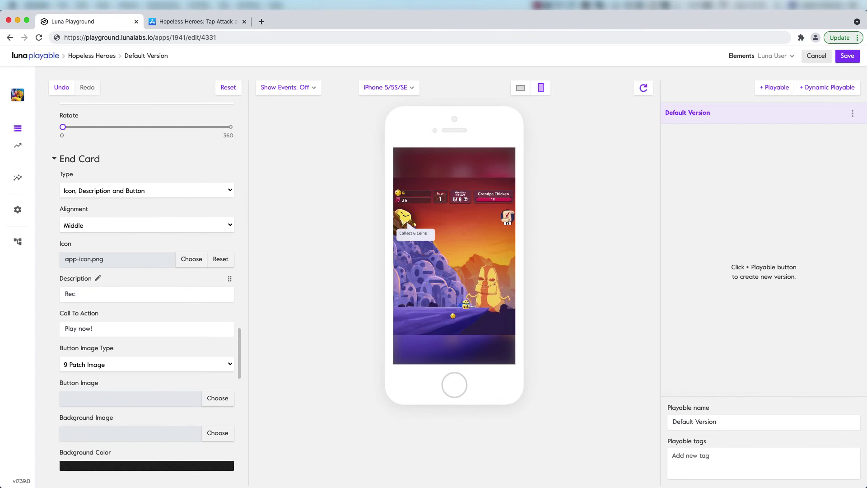
{"action": "type", "text": "ruit more Bl"}
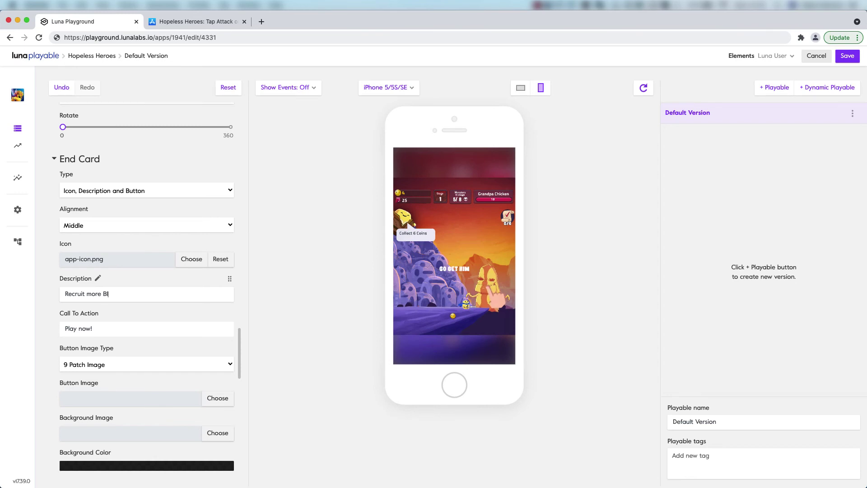
{"action": "type", "text": "obs!"}
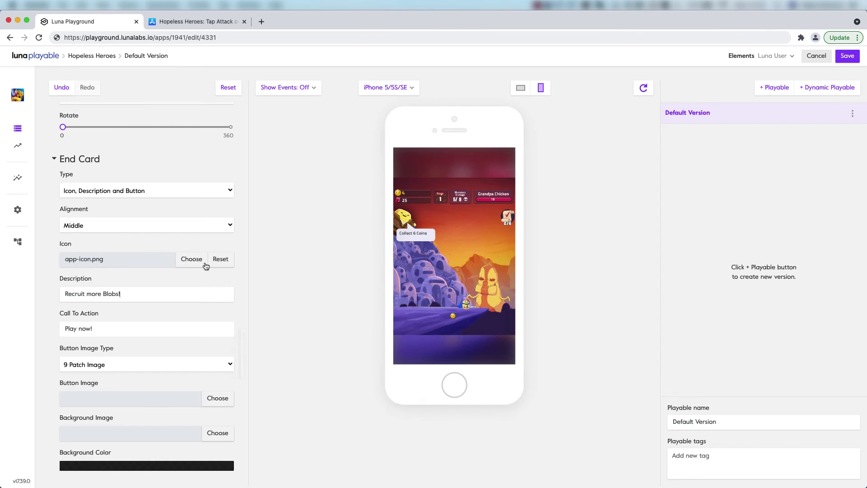
Step: Set the End Card button image to fancy-square-button-yellow.png from the Buttons folder of the Asset Library
{"action": "scroll", "coordinate": [208, 265], "scroll_direction": "down", "scroll_amount": 1}
{"action": "scroll", "coordinate": [208, 264], "scroll_direction": "down", "scroll_amount": 5}
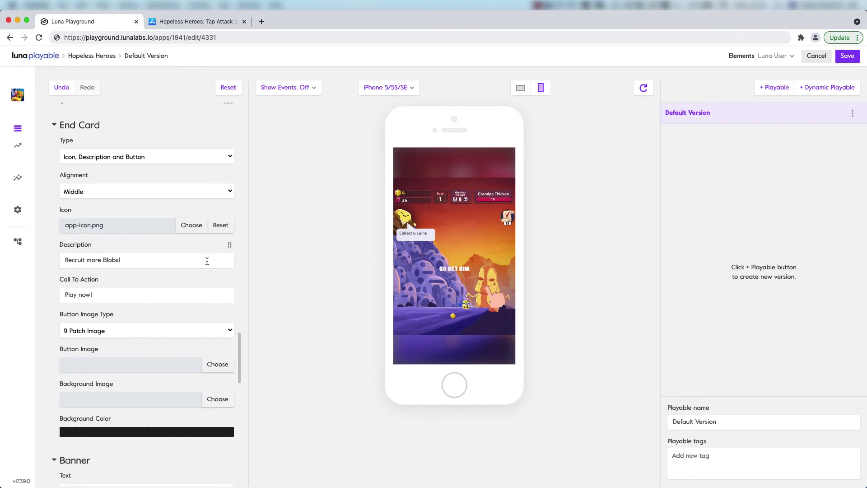
{"action": "left_click", "coordinate": [219, 350]}
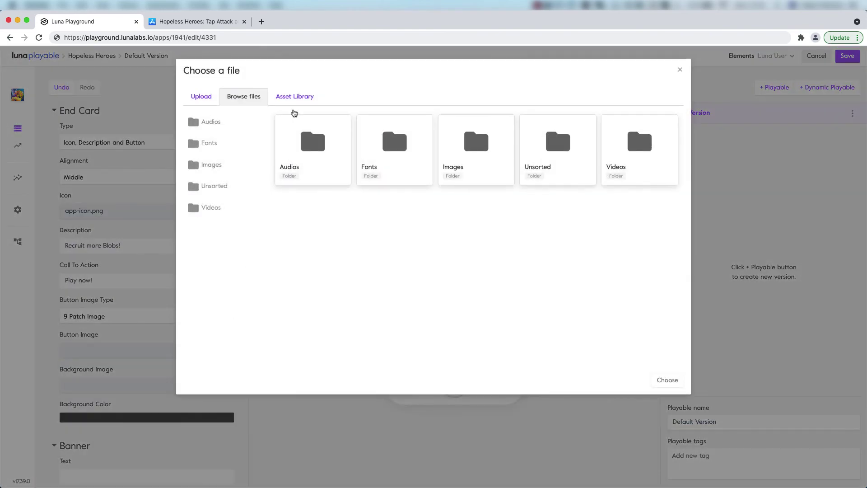
{"action": "left_click", "coordinate": [295, 96]}
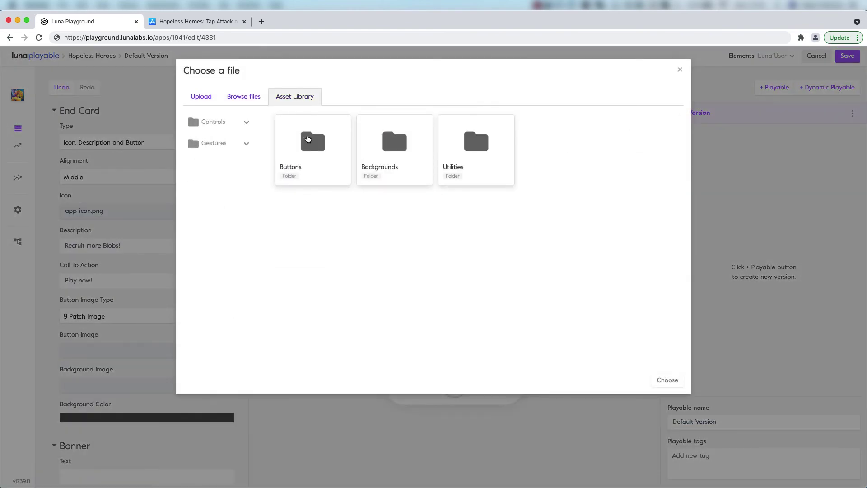
{"action": "left_click", "coordinate": [308, 139]}
{"action": "scroll", "coordinate": [308, 139], "scroll_direction": "down", "scroll_amount": 1}
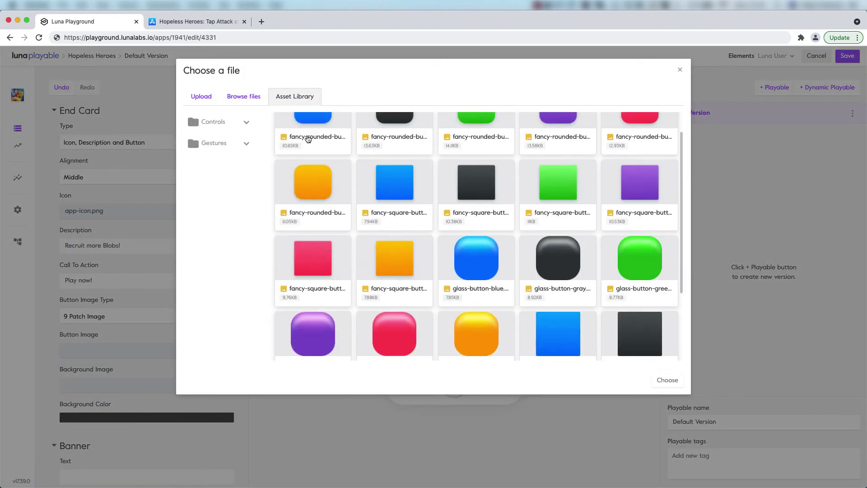
{"action": "left_click", "coordinate": [413, 263]}
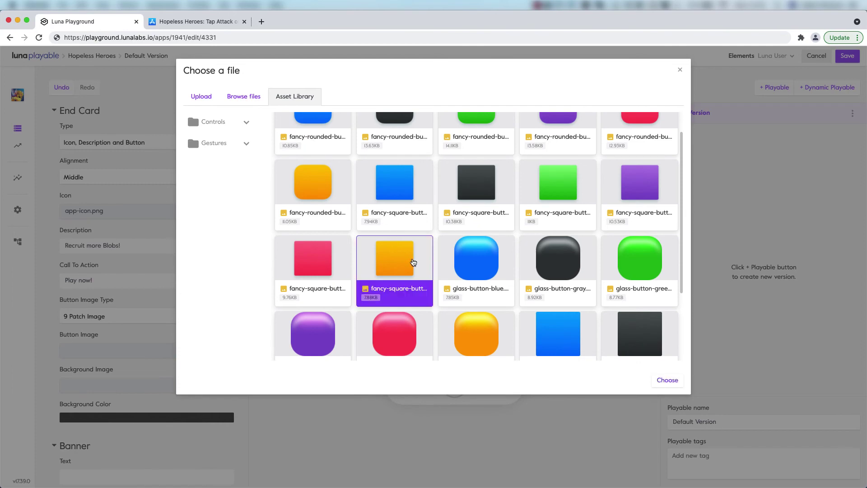
{"action": "left_click", "coordinate": [672, 380]}
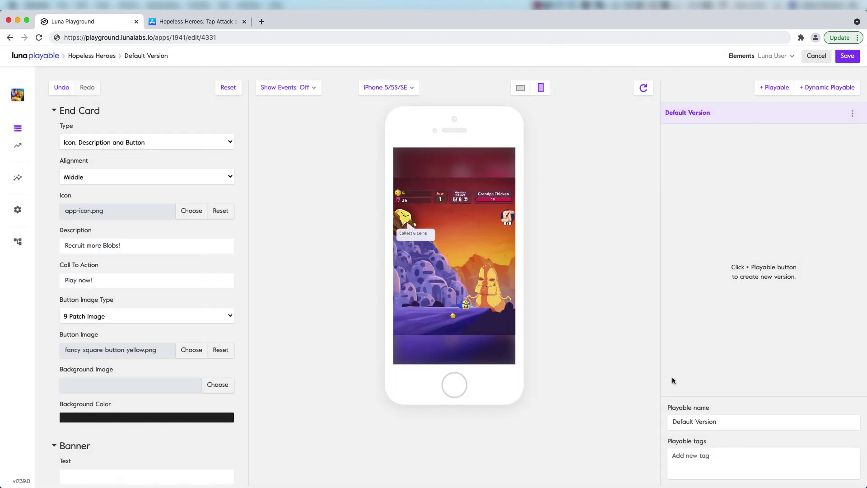
Step: Play through the remaining tap prompts in the phone preview to check the End Card
{"action": "left_click", "coordinate": [484, 289]}
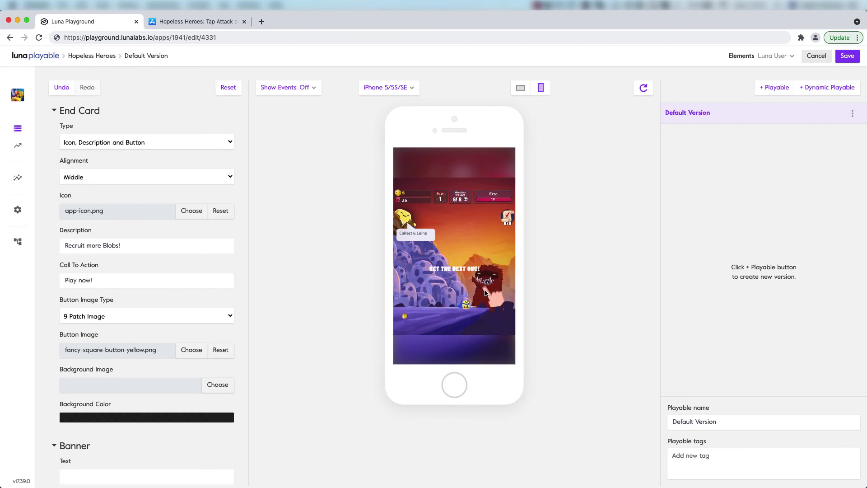
{"action": "left_click", "coordinate": [486, 293]}
{"action": "left_click", "coordinate": [486, 294]}
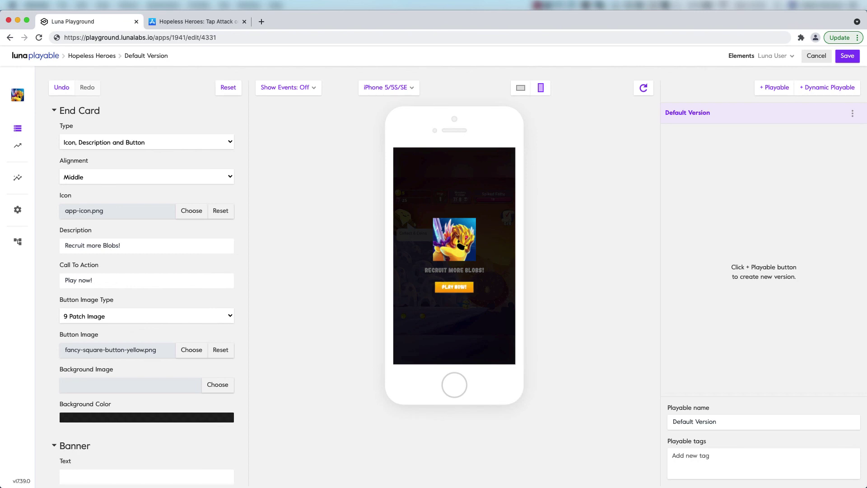
Step: Review the Banner and App Store Controls settings and save the Default Version of the playable
{"action": "scroll", "coordinate": [165, 261], "scroll_direction": "down", "scroll_amount": 8}
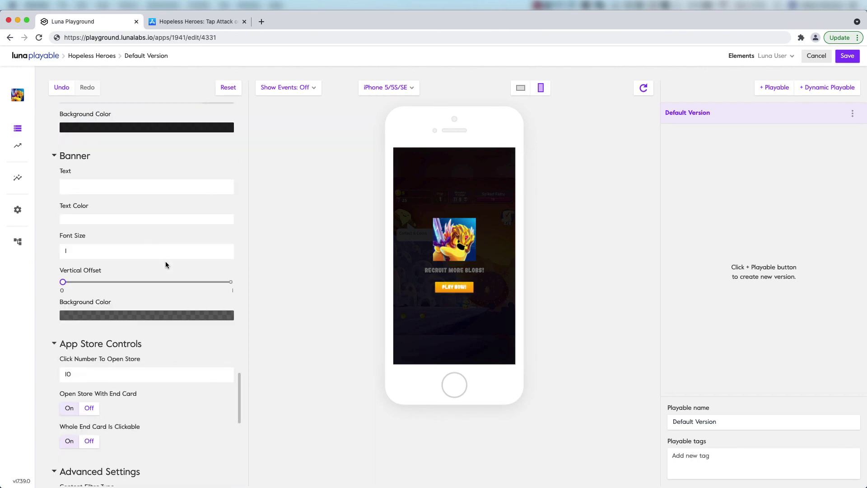
{"action": "scroll", "coordinate": [165, 261], "scroll_direction": "down", "scroll_amount": 2}
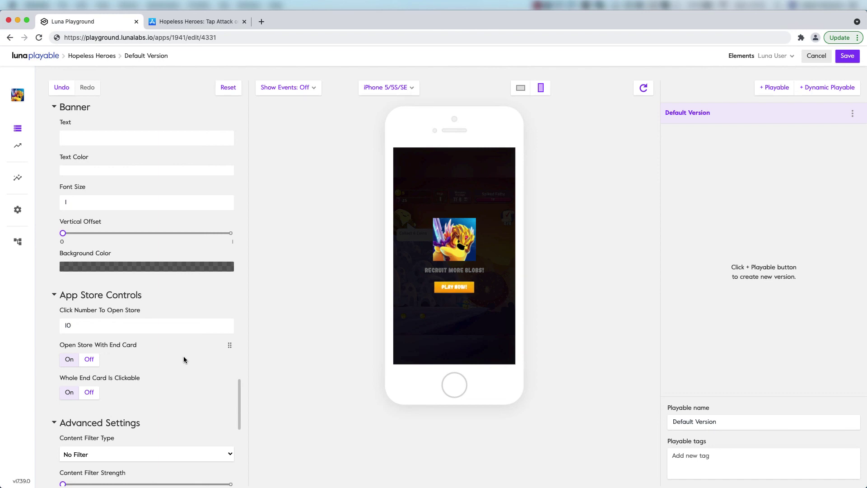
{"action": "left_click", "coordinate": [846, 56]}
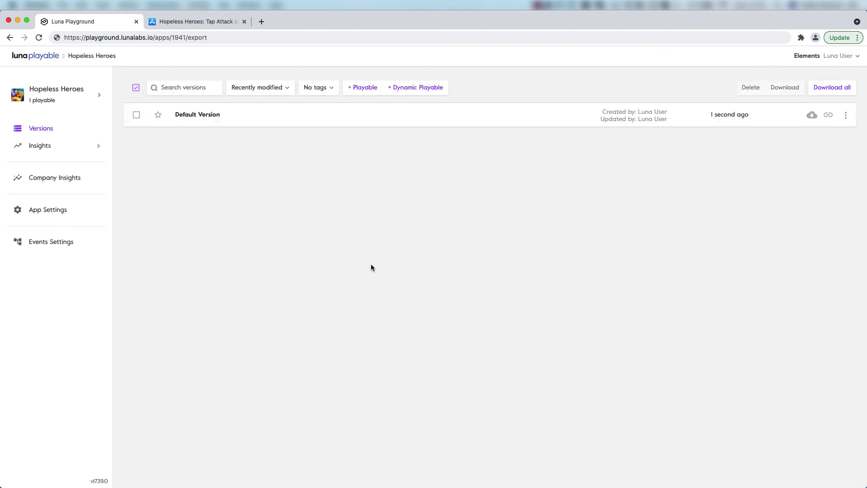
Step: Examine the ad networks available for exporting the Default Version and close the export dialog without downloading
{"action": "left_click", "coordinate": [810, 117]}
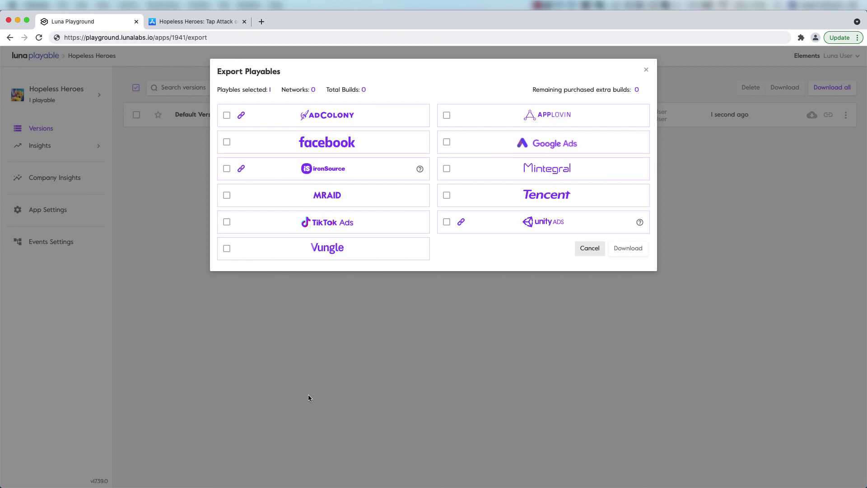
{"action": "left_click", "coordinate": [584, 256]}
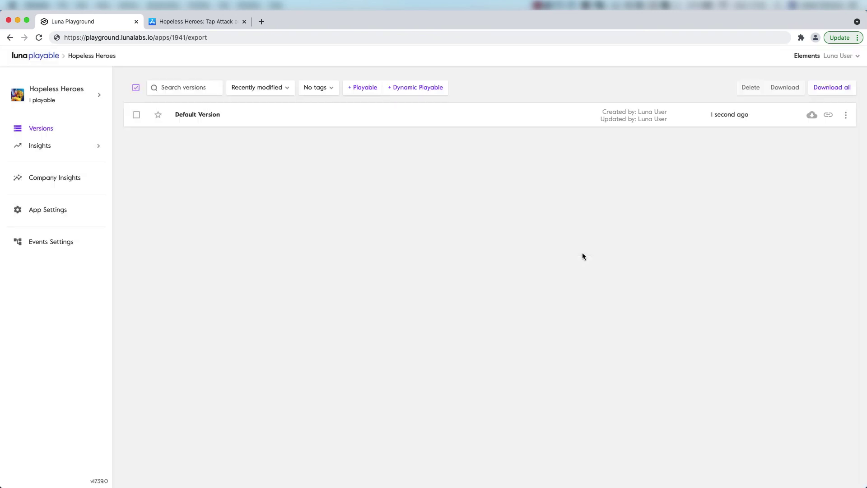